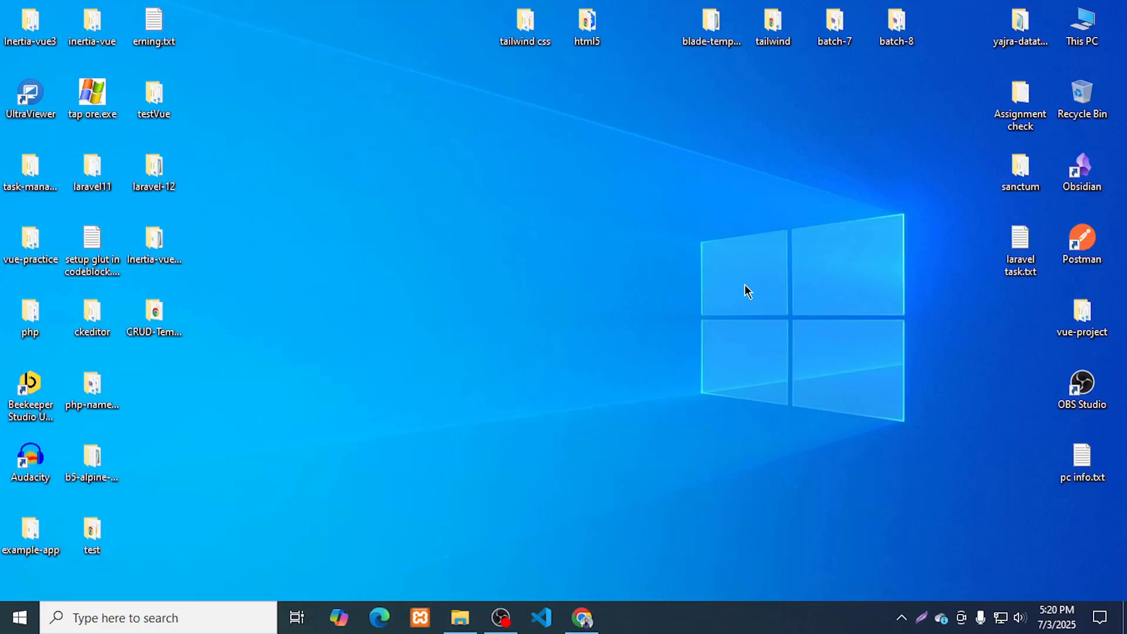
# Step: Open the Windows taskbar settings from the desktop
pyautogui.rightClick(721, 617)
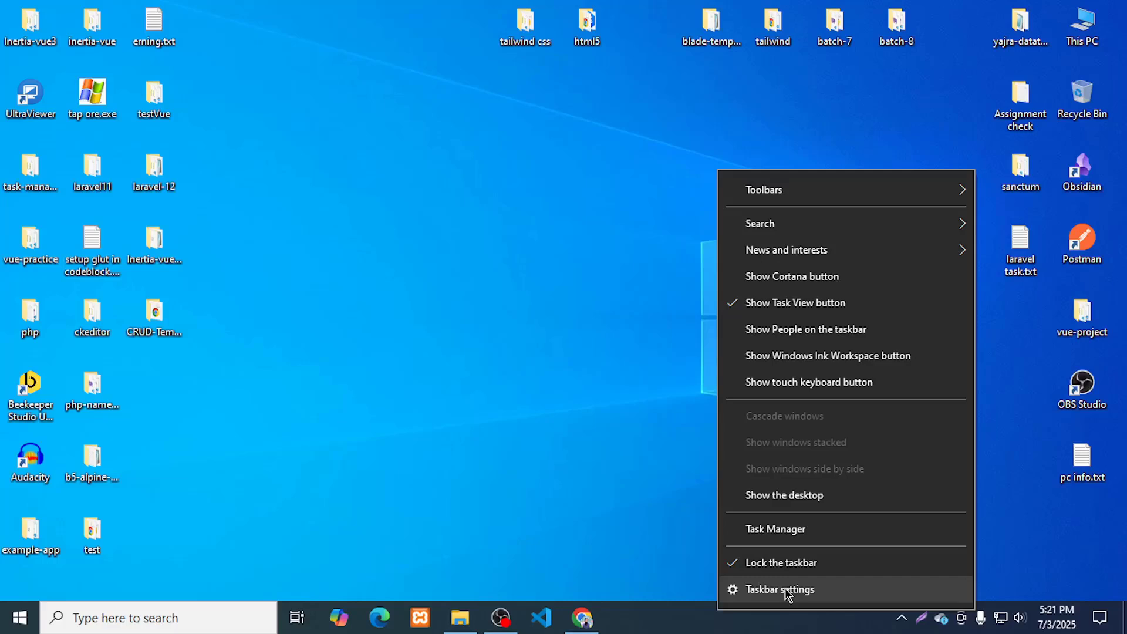
pyautogui.click(550, 490)
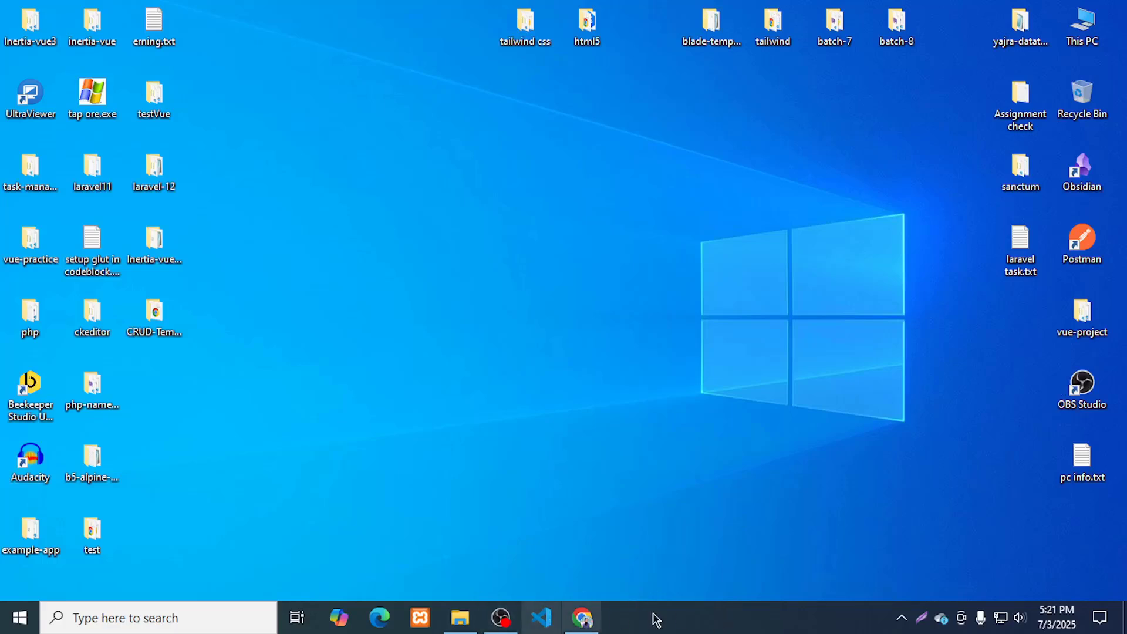
pyautogui.rightClick(688, 618)
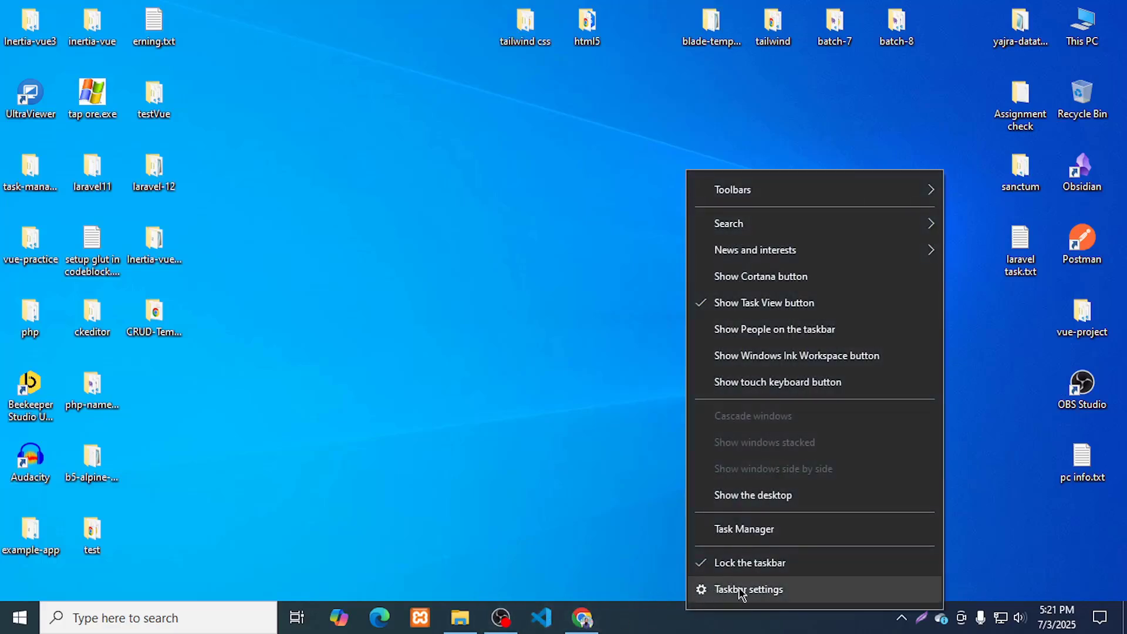
pyautogui.click(761, 591)
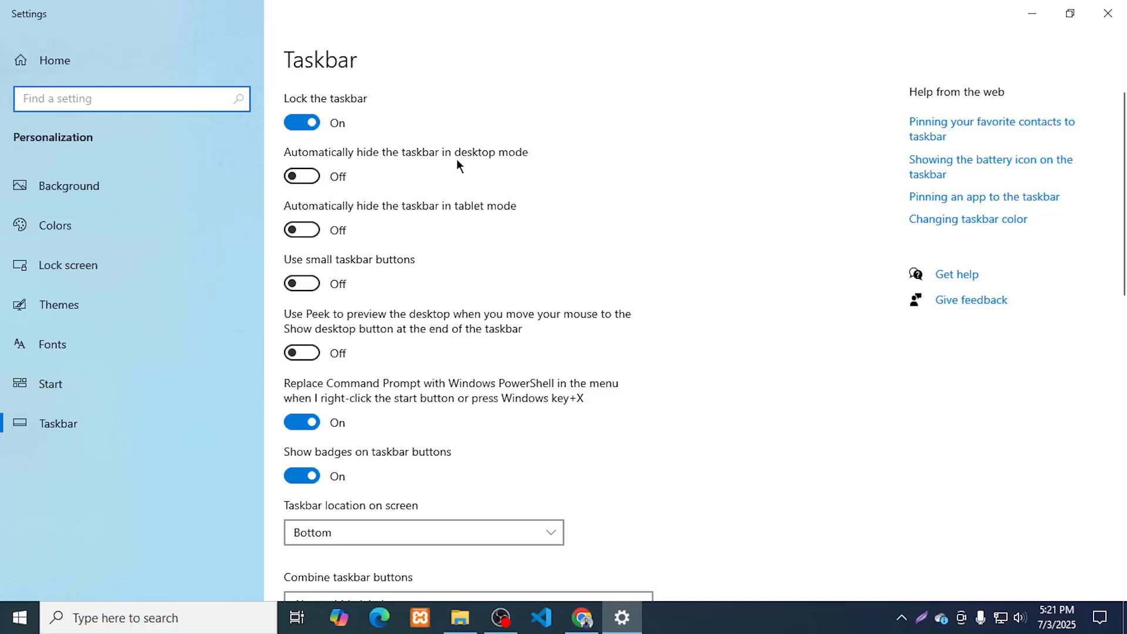
# Step: Turn on small taskbar buttons, and try automatically hiding the taskbar in desktop mode before switching that hiding off again
pyautogui.click(309, 176)
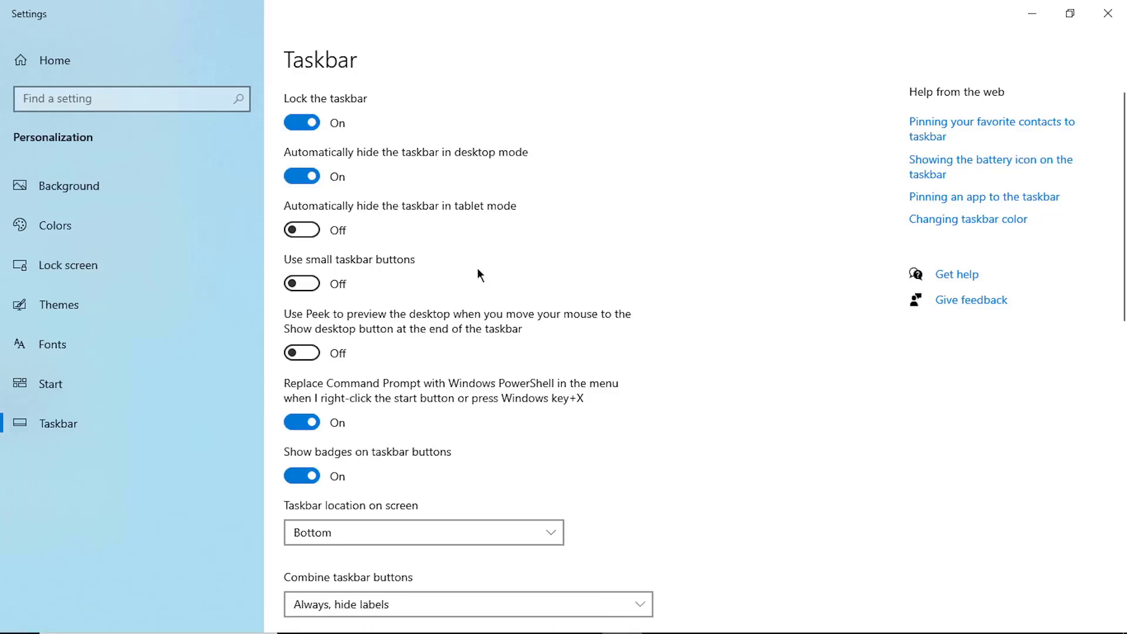
pyautogui.click(297, 284)
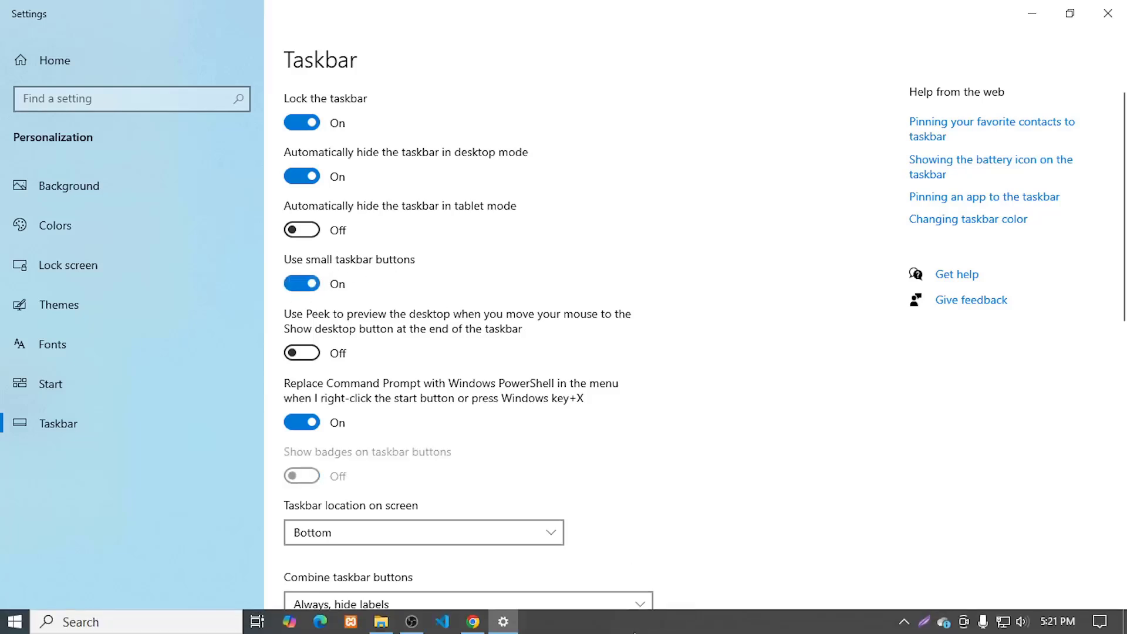
pyautogui.click(297, 176)
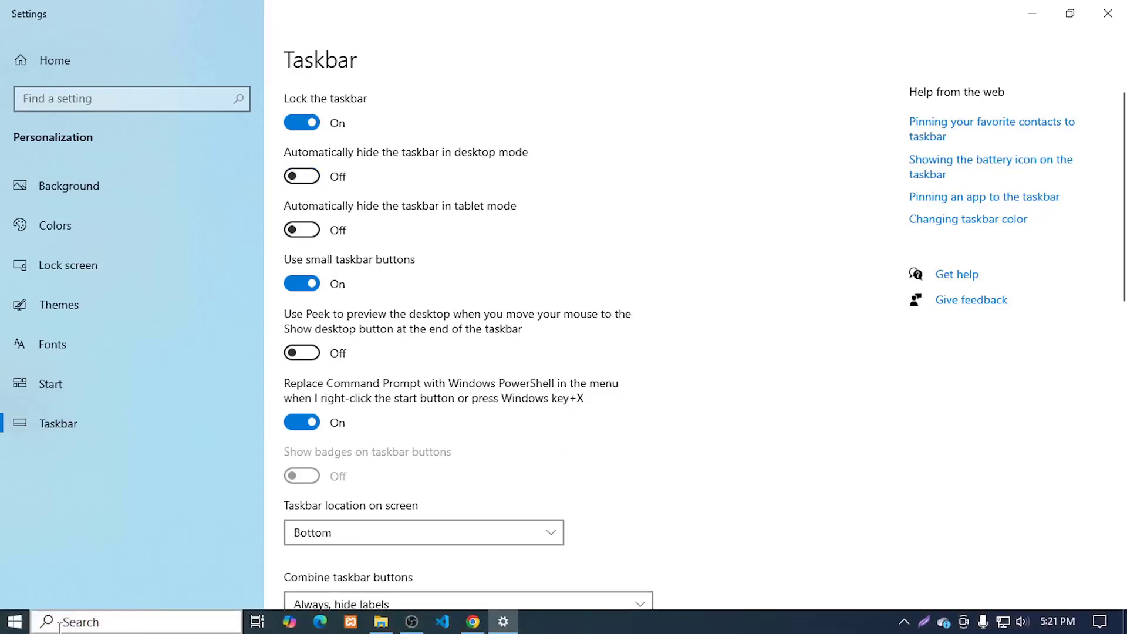
pyautogui.click(728, 621)
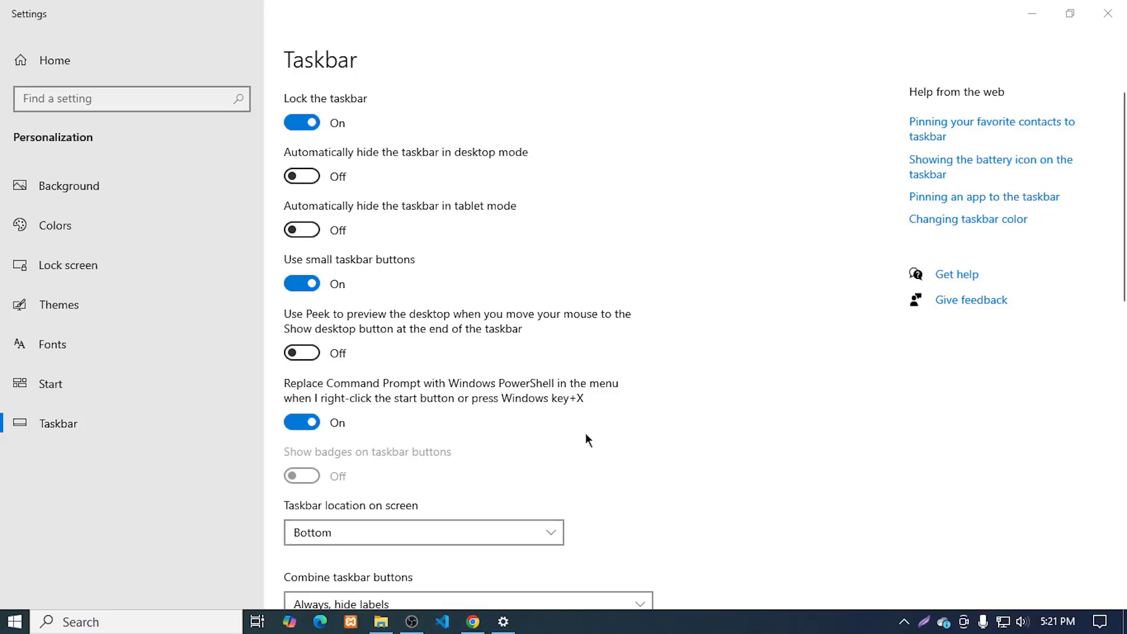
# Step: Try the taskbar location on screen as Top, Left and Right, and return it to Bottom
pyautogui.scroll(-5, 552, 434)
pyautogui.scroll(2, 516, 428)
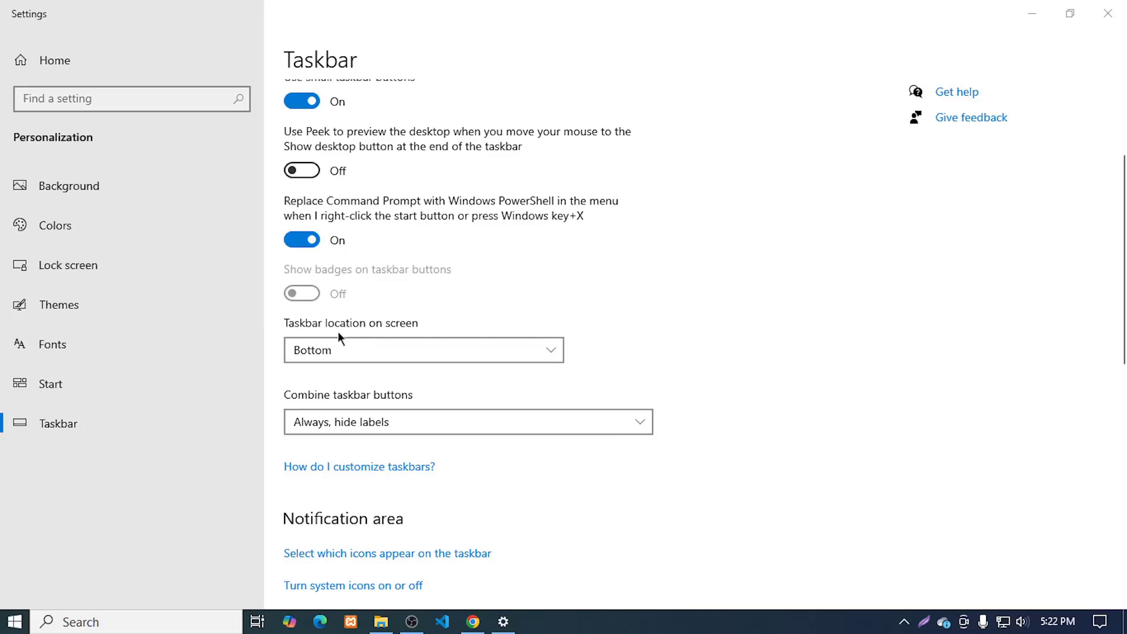
pyautogui.click(364, 347)
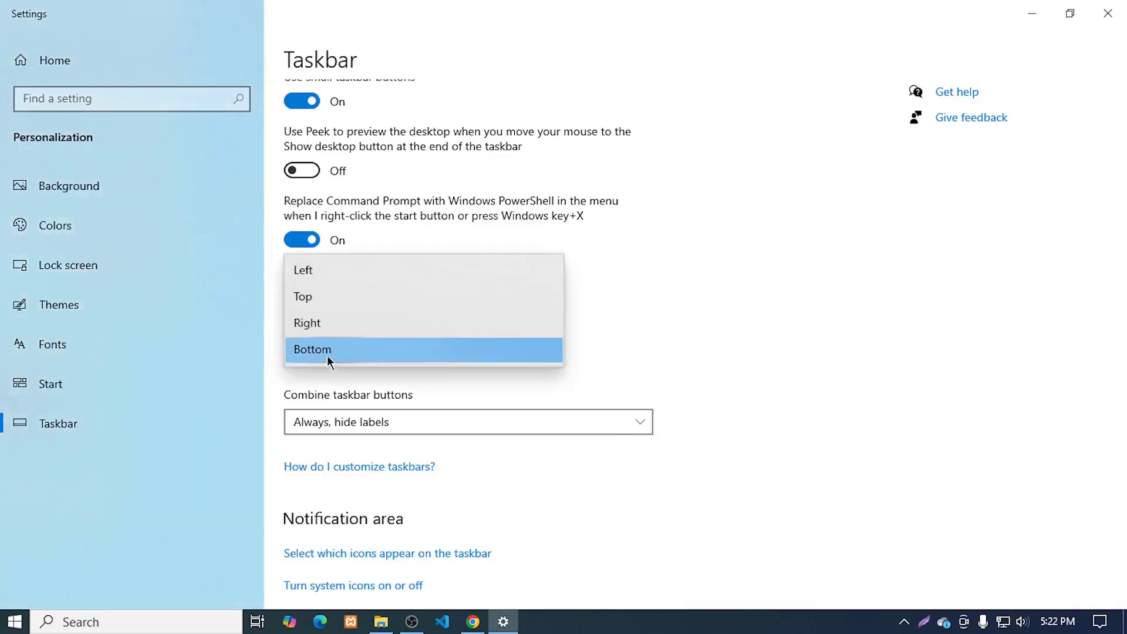
pyautogui.click(346, 298)
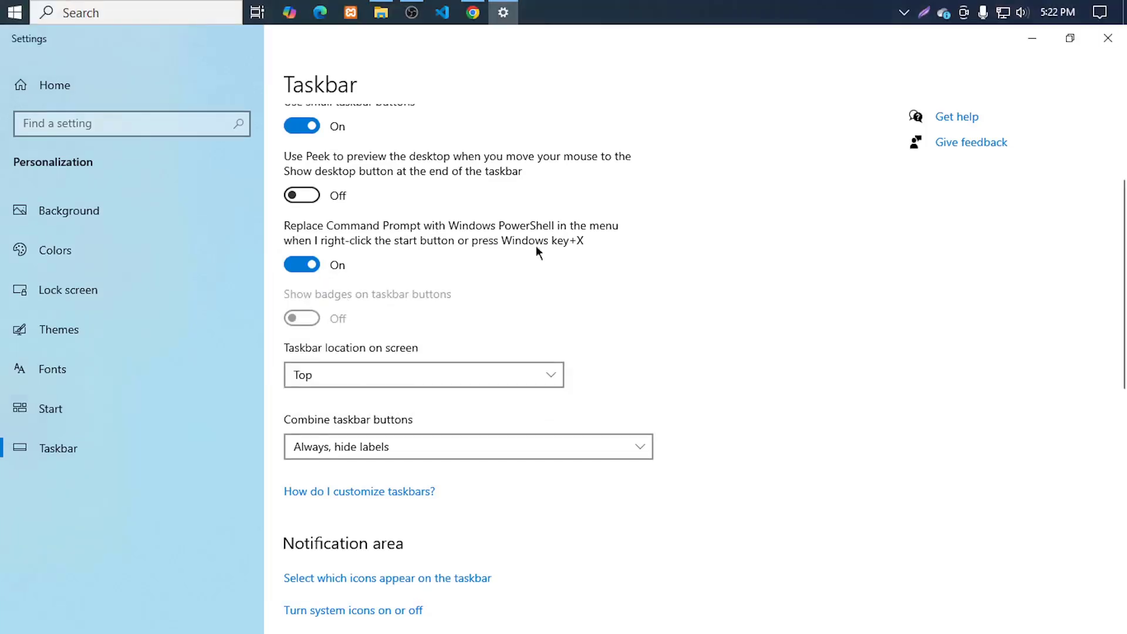
pyautogui.click(414, 376)
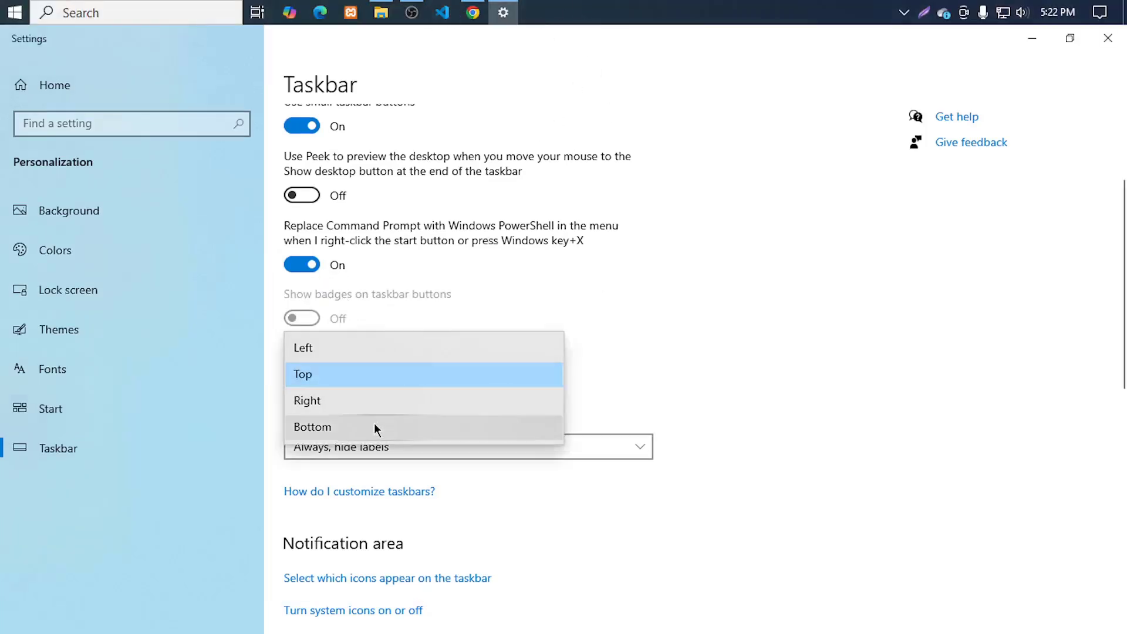
pyautogui.click(310, 355)
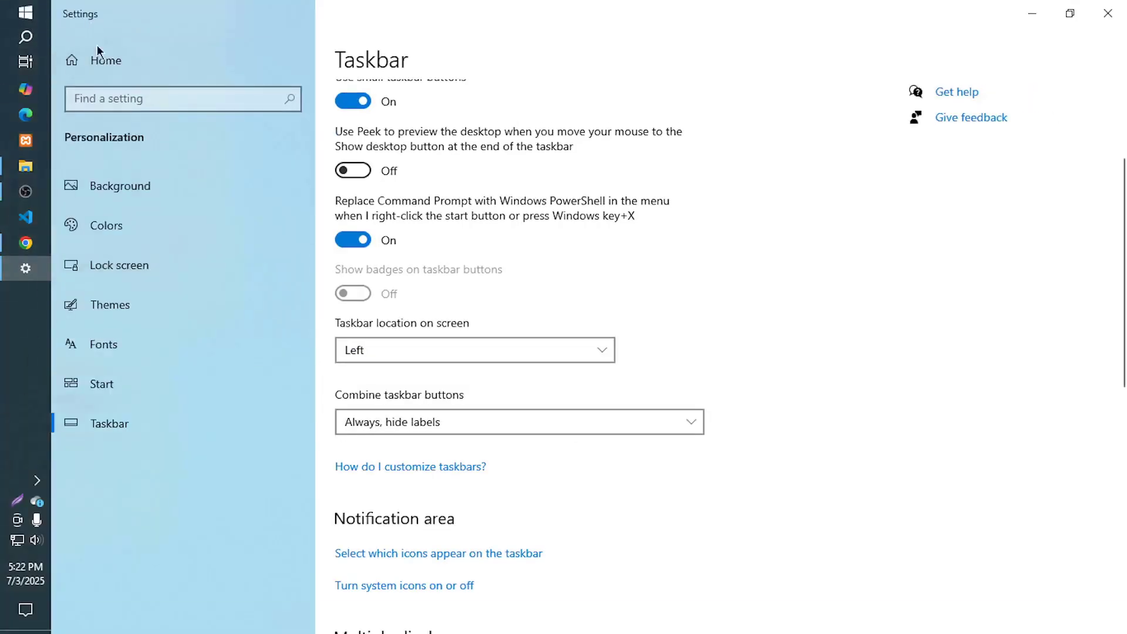
pyautogui.click(485, 351)
pyautogui.click(367, 403)
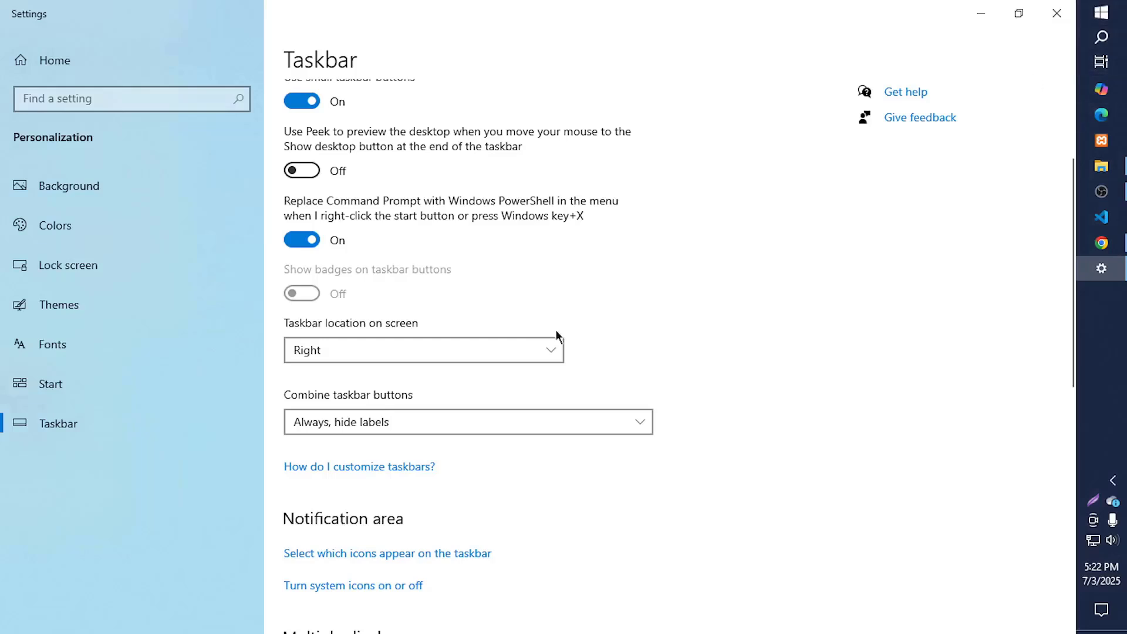
pyautogui.click(425, 349)
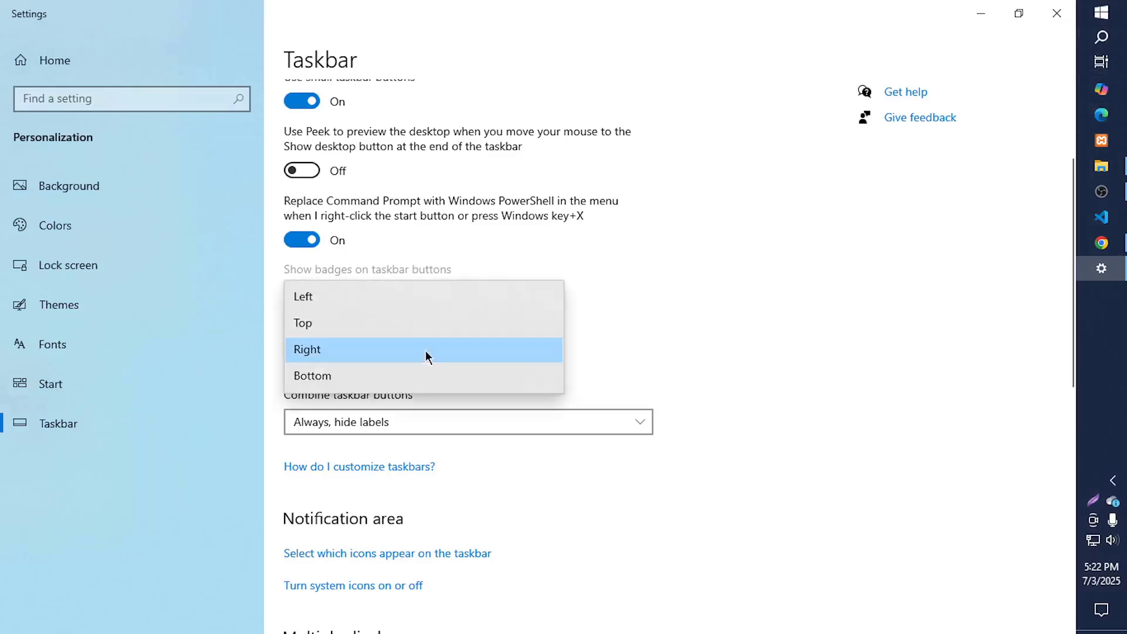
pyautogui.click(316, 379)
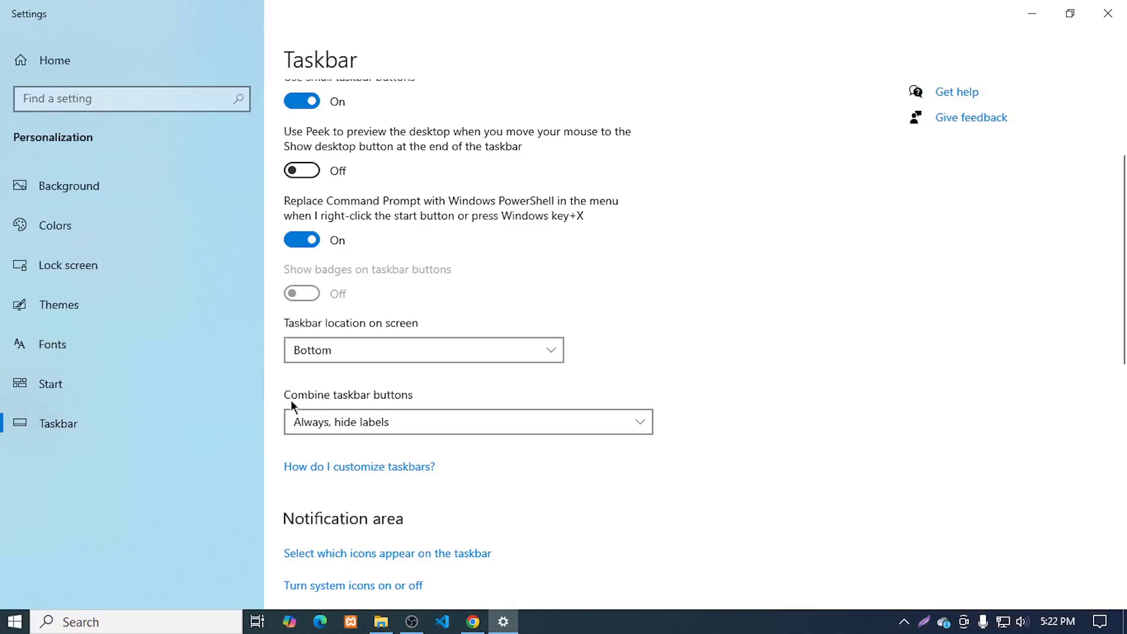
# Step: Examine the Combine taskbar buttons option and the remaining taskbar settings down to News and interests
pyautogui.scroll(-3, 530, 353)
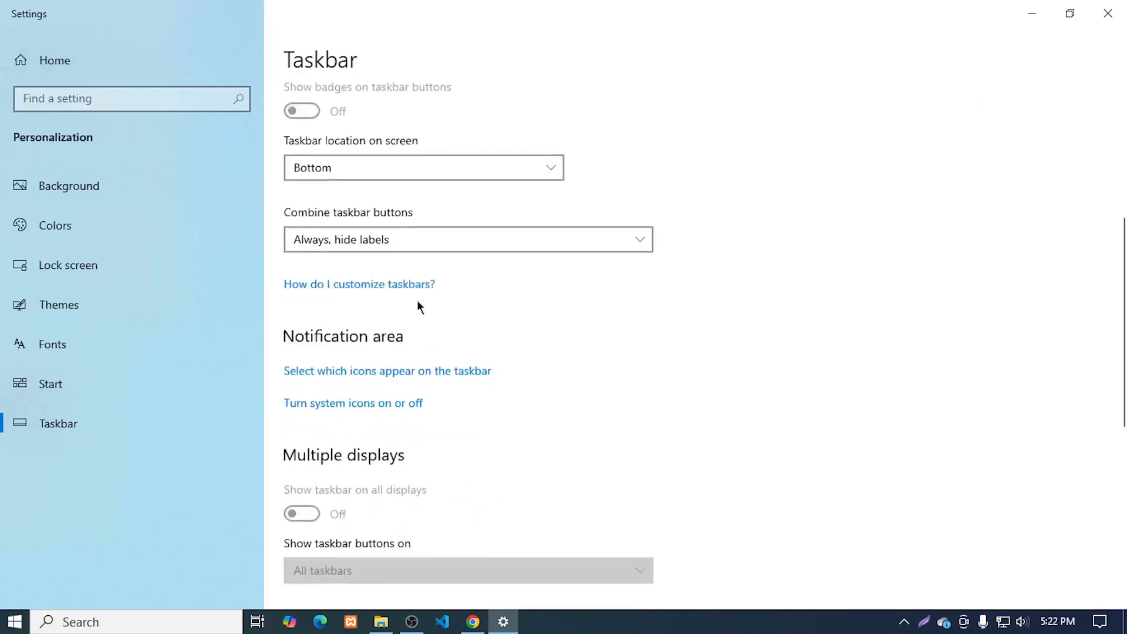
pyautogui.click(413, 238)
pyautogui.click(484, 246)
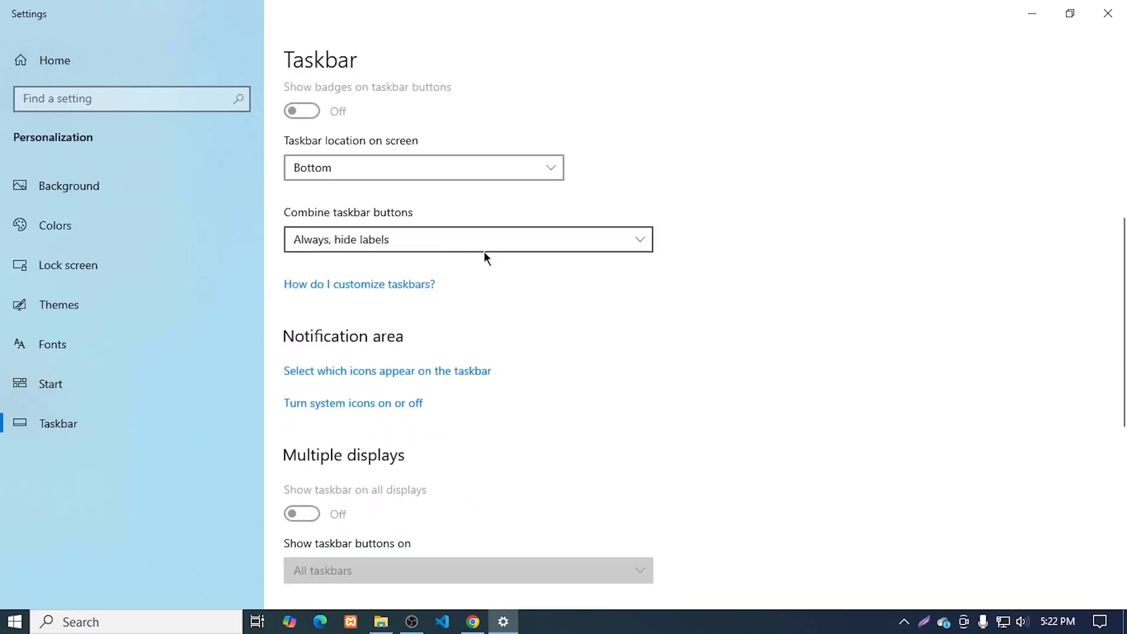
pyautogui.scroll(-5, 428, 495)
pyautogui.scroll(-4, 427, 496)
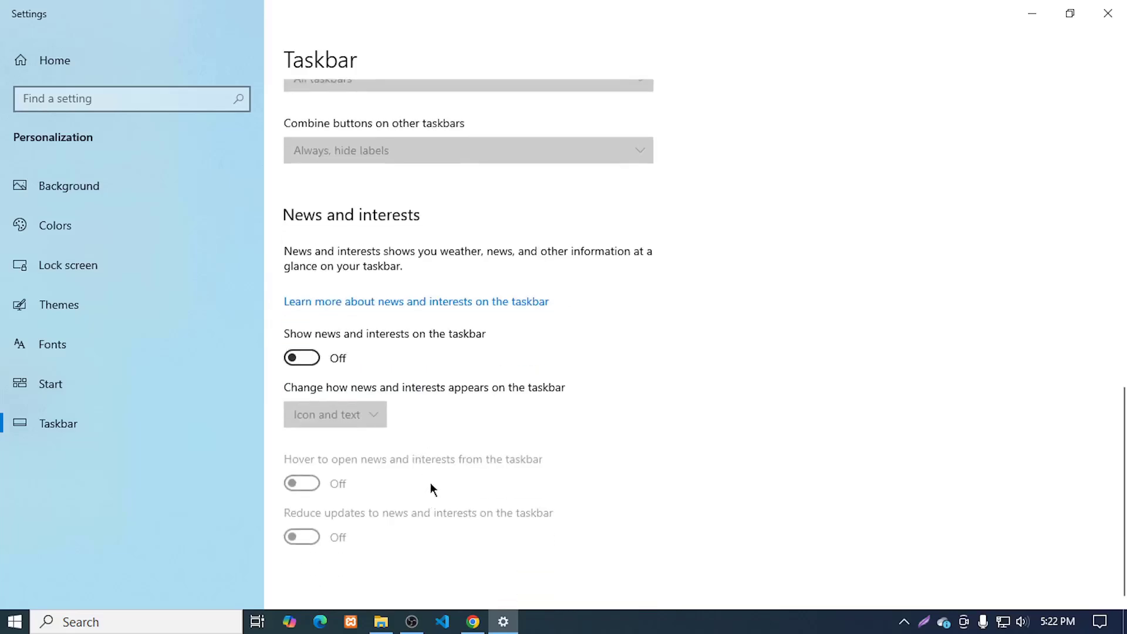
pyautogui.scroll(10, 468, 457)
pyautogui.scroll(5, 469, 451)
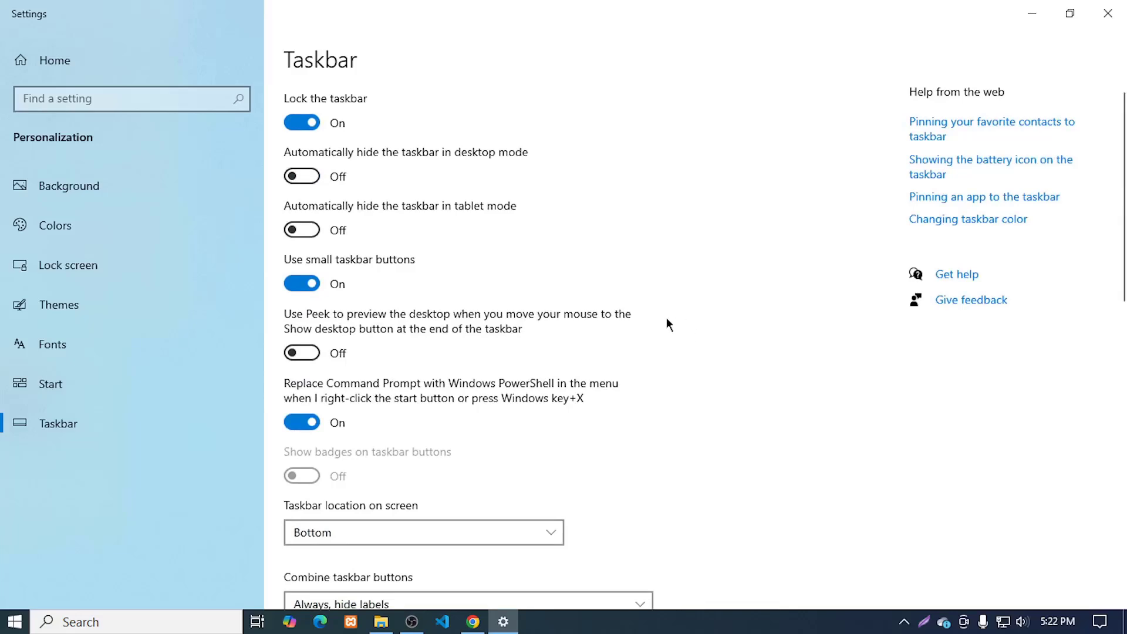
pyautogui.click(1032, 13)
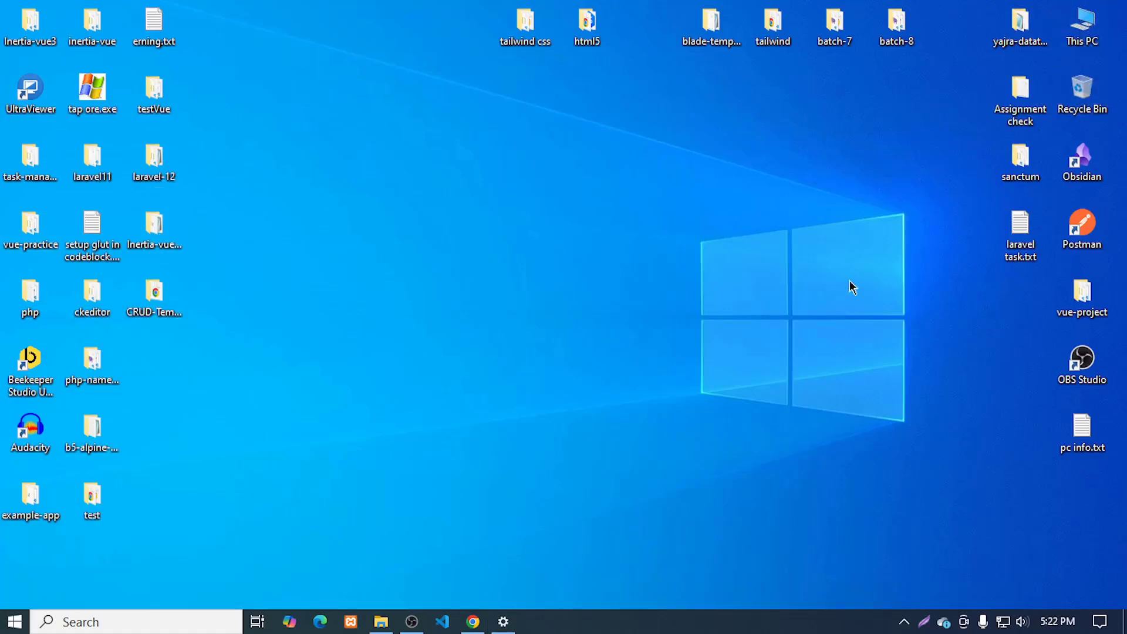
pyautogui.click(503, 621)
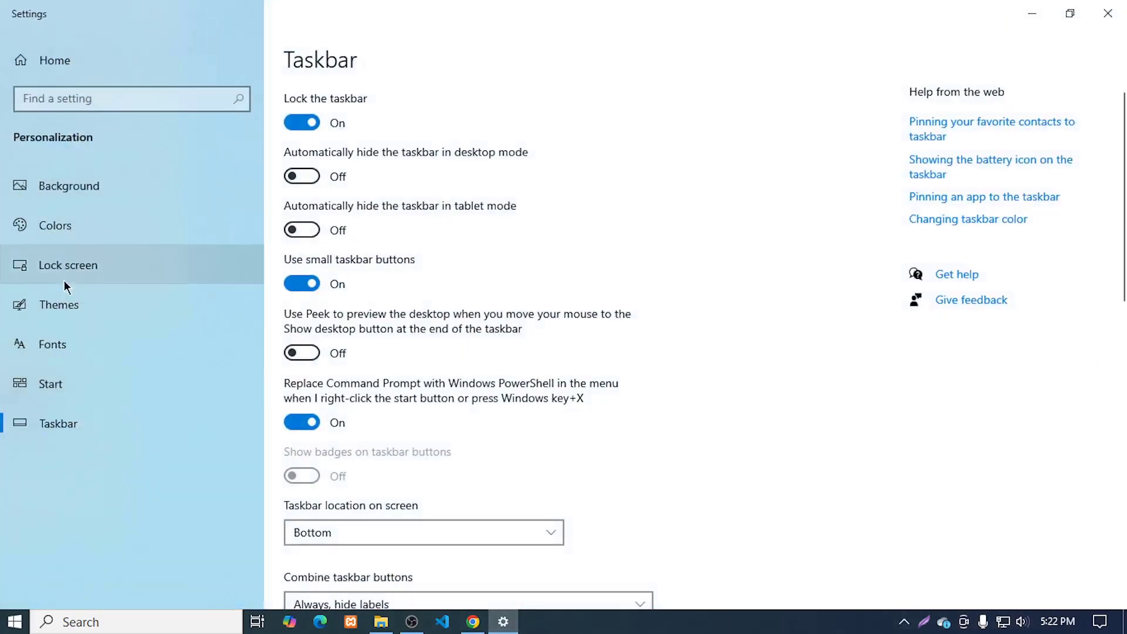
pyautogui.click(1027, 11)
pyautogui.hotkey('alt', 'Tab')
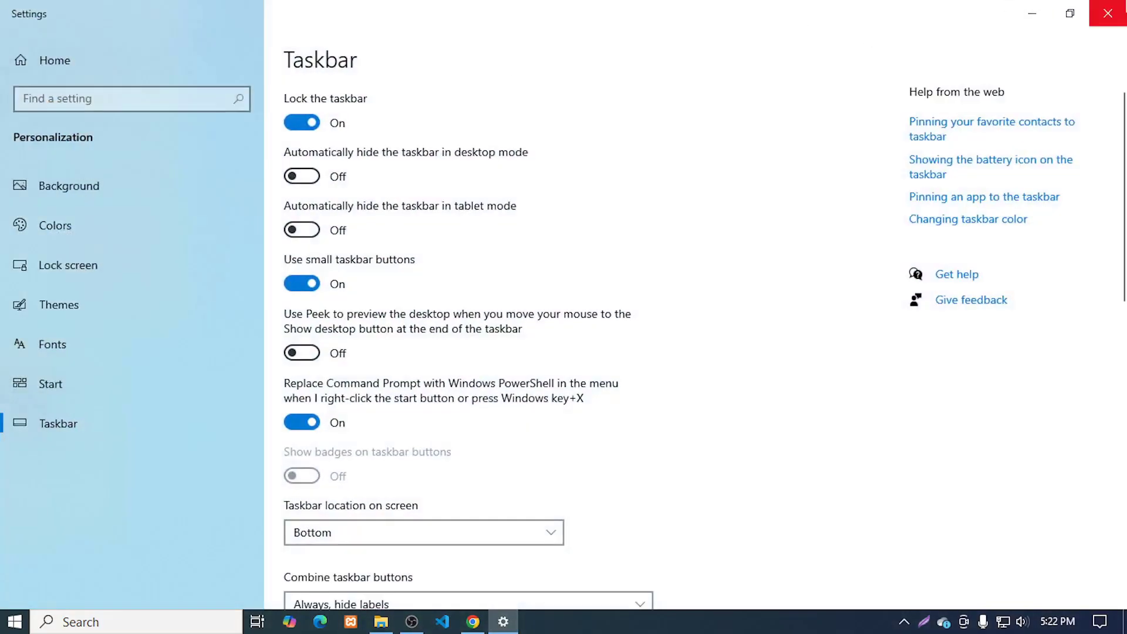
# Step: Close the taskbar settings and open the desktop's personalization settings
pyautogui.click(1108, 8)
pyautogui.rightClick(407, 134)
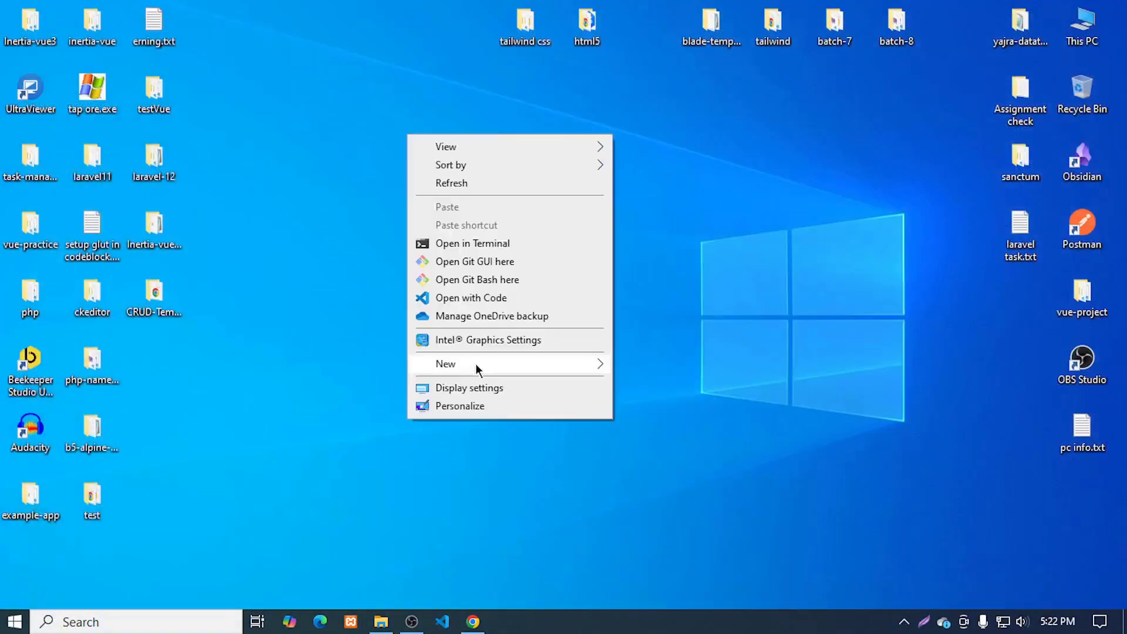
pyautogui.click(461, 405)
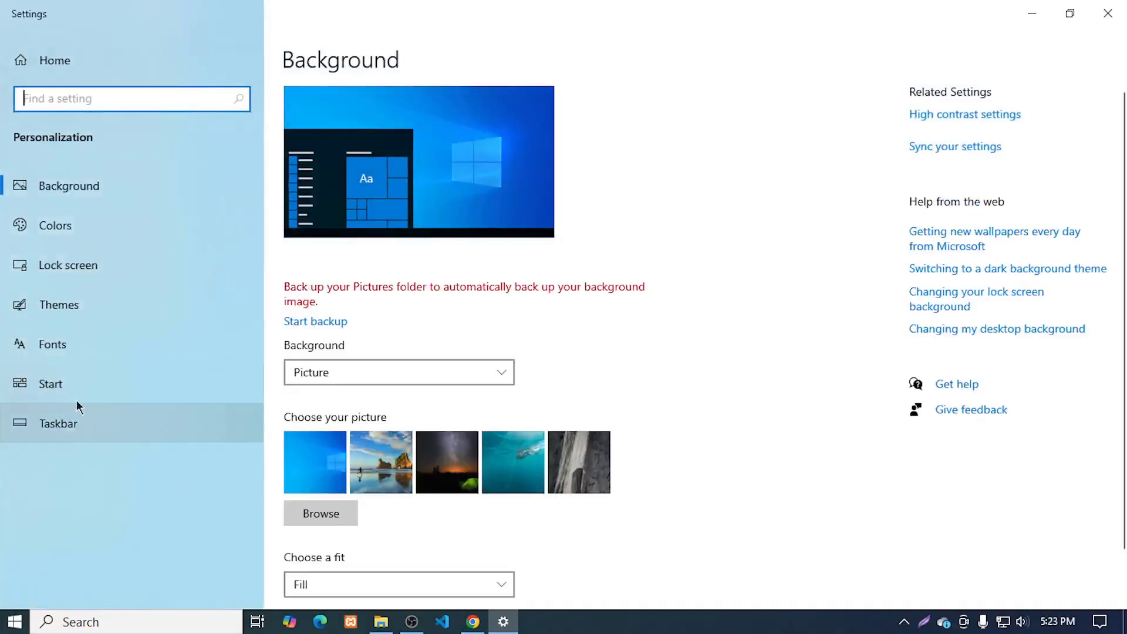
# Step: View the Background and Lock screen settings, and open the desktop icon settings from Themes
pyautogui.click(65, 194)
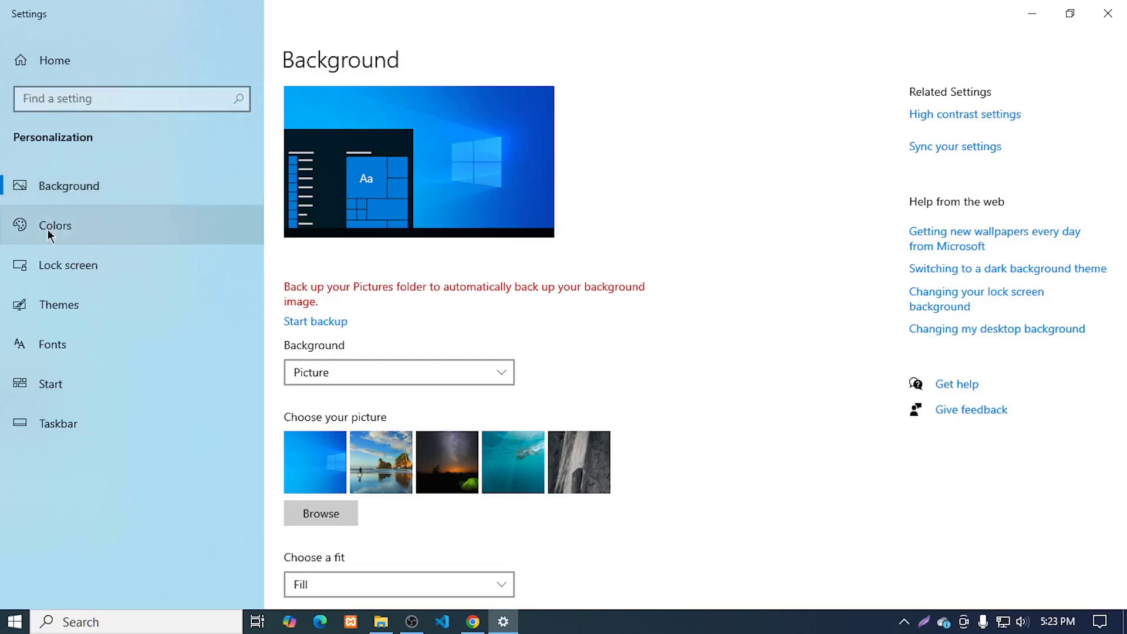
pyautogui.click(68, 270)
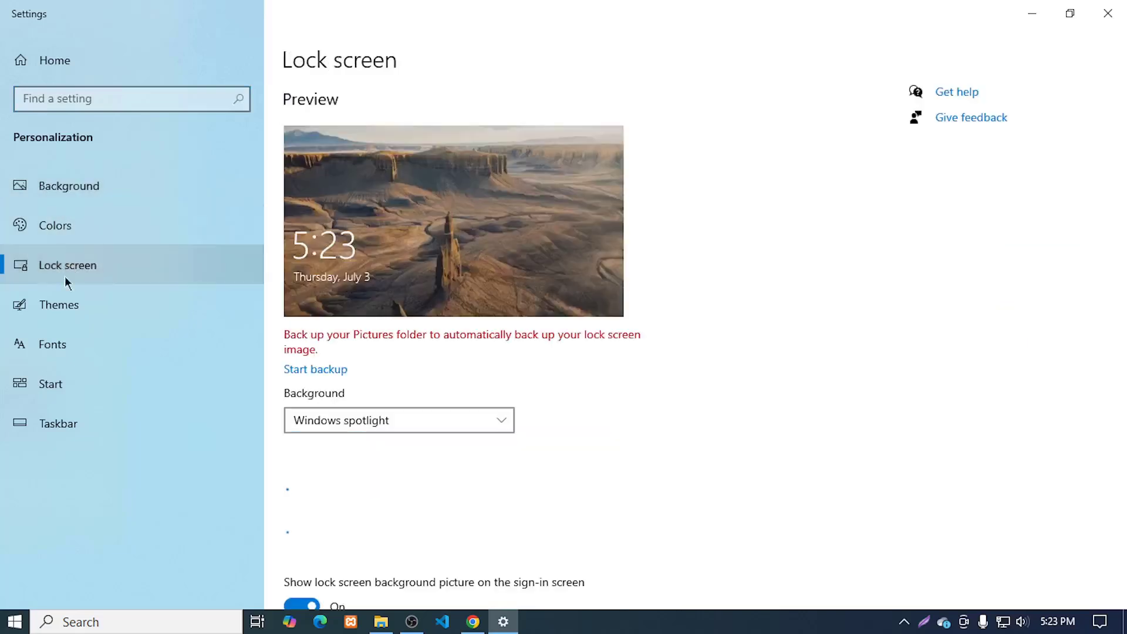
pyautogui.click(82, 308)
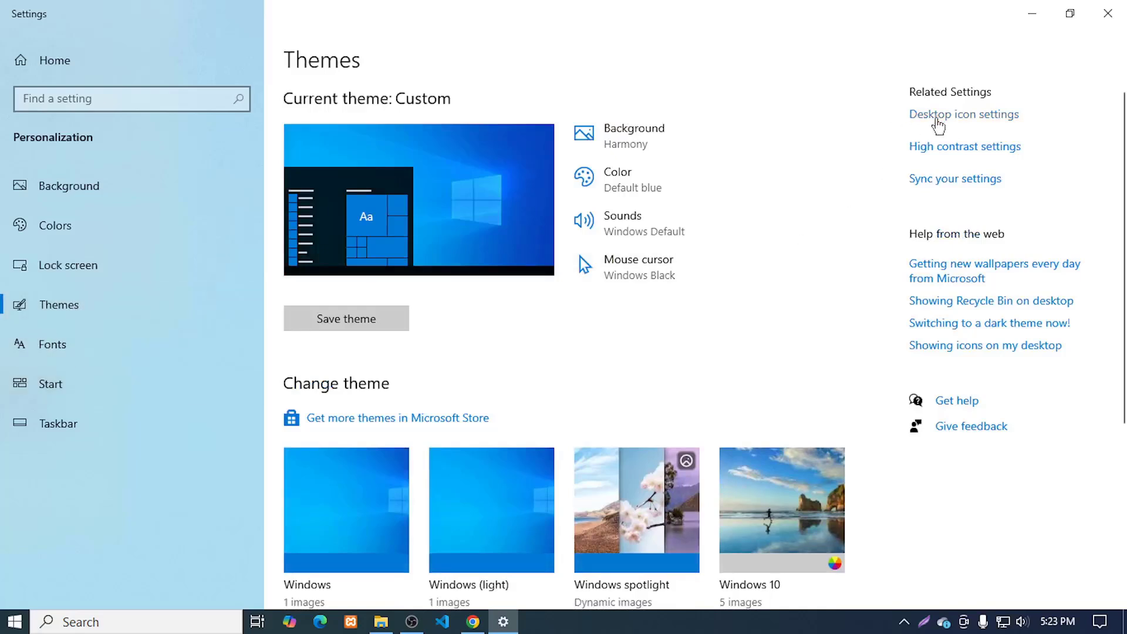
pyautogui.click(984, 118)
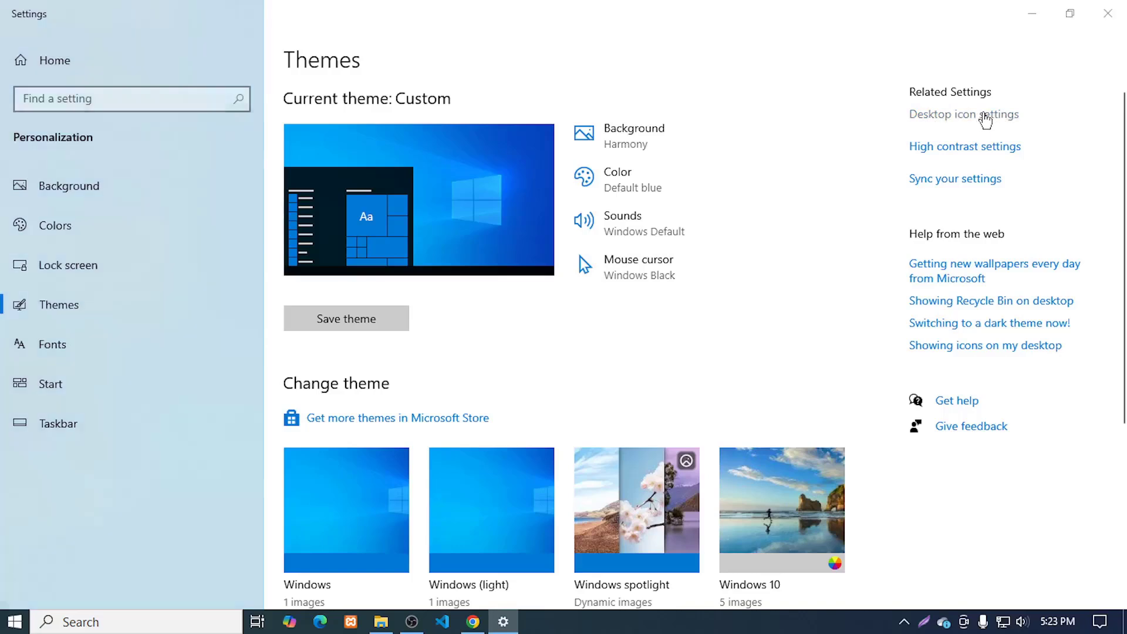
# Step: Hide the Computer and Recycle Bin desktop icons, apply the change and minimize Settings to show the desktop
pyautogui.moveTo(302, 127); pyautogui.dragTo(482, 143)
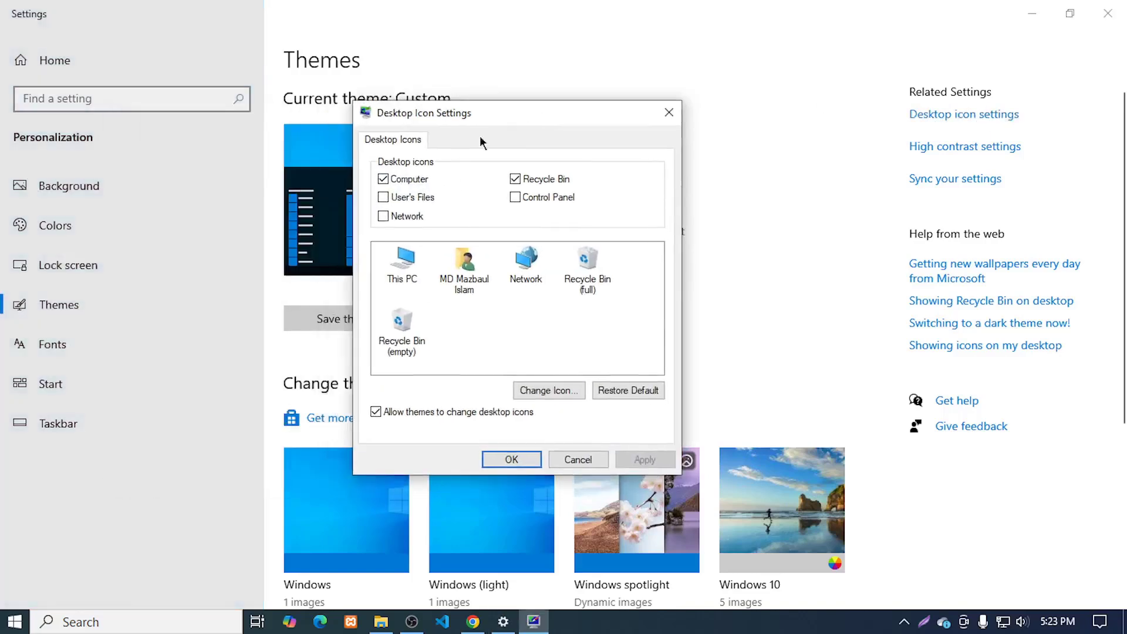
pyautogui.click(383, 178)
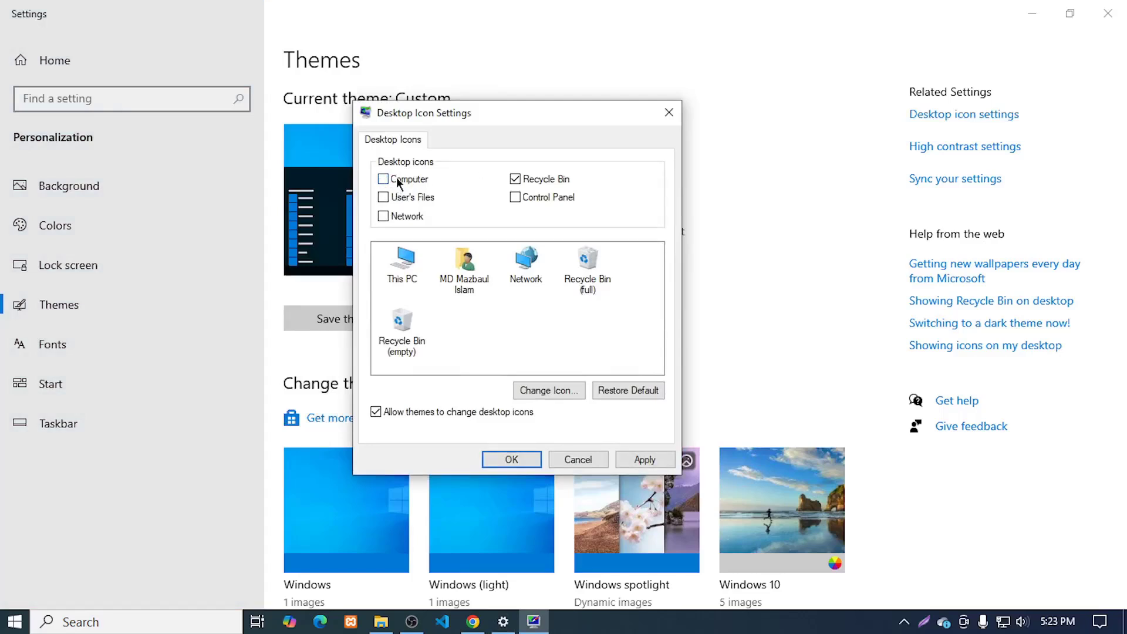
pyautogui.click(635, 459)
pyautogui.click(512, 459)
pyautogui.click(1032, 12)
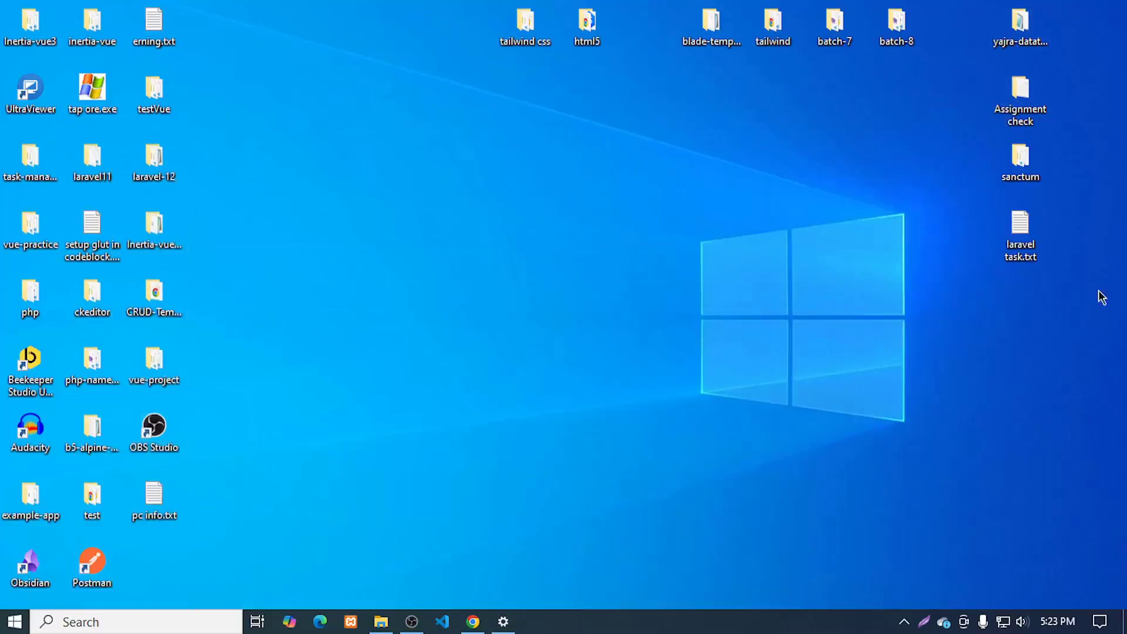
# Step: Reopen the desktop icon settings, show the Computer and Recycle Bin icons on the desktop and apply the change
pyautogui.click(503, 621)
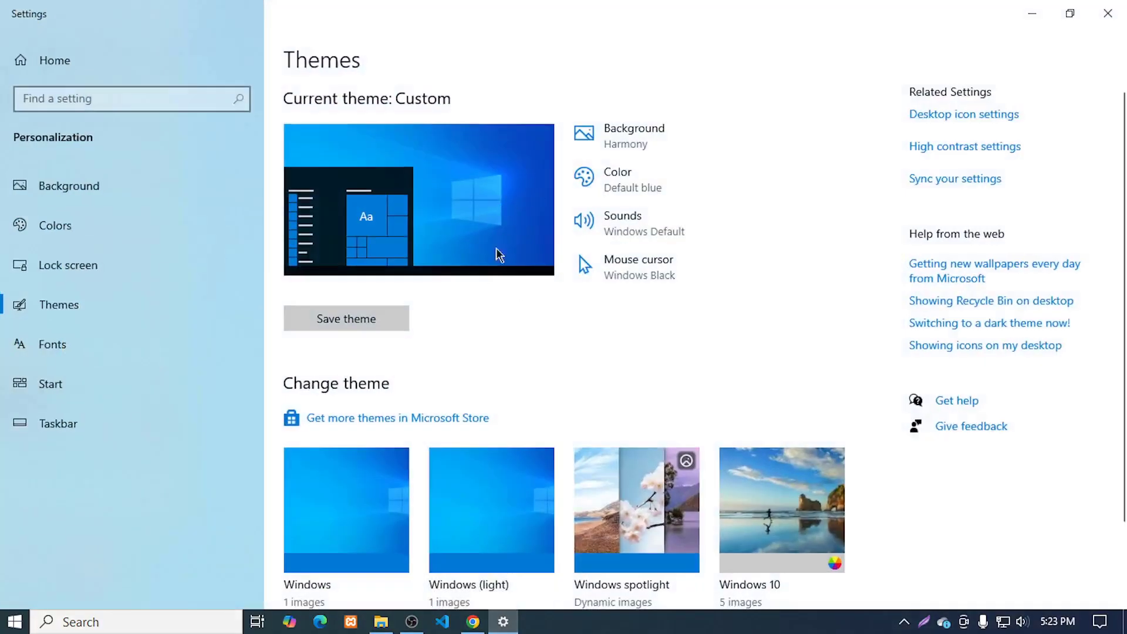
pyautogui.click(947, 115)
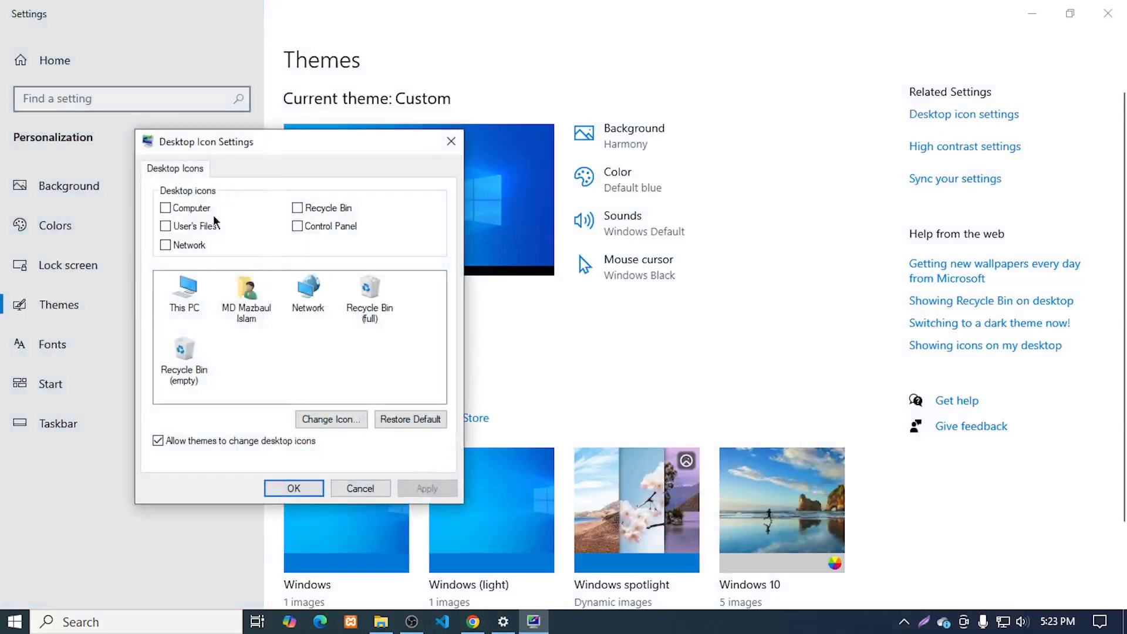
pyautogui.moveTo(266, 142); pyautogui.dragTo(492, 105)
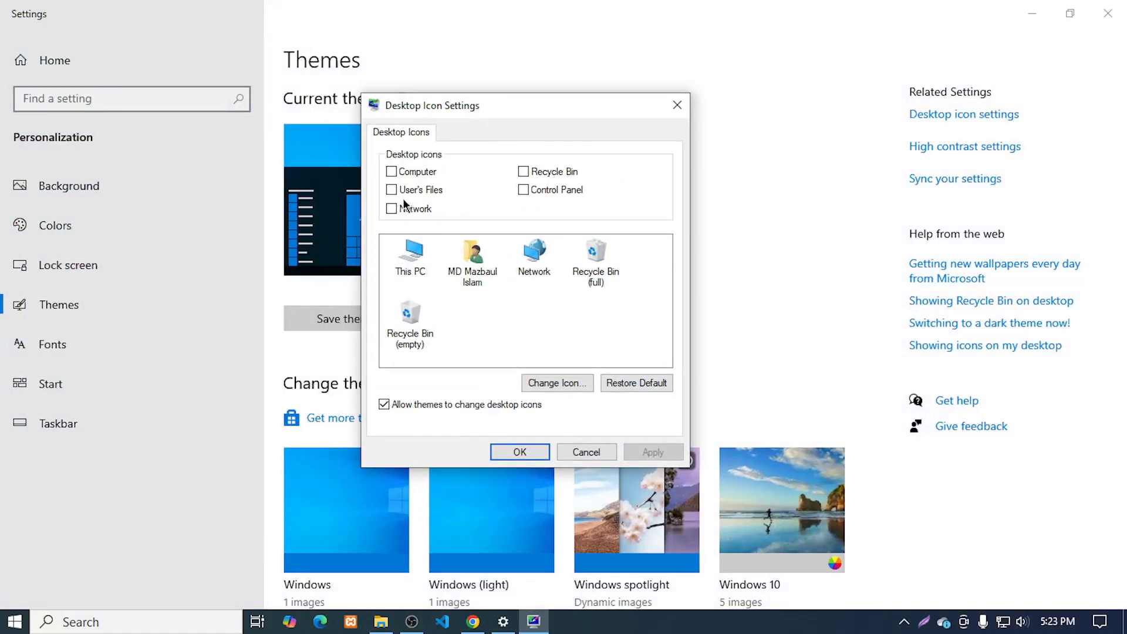
pyautogui.click(392, 171)
pyautogui.click(523, 172)
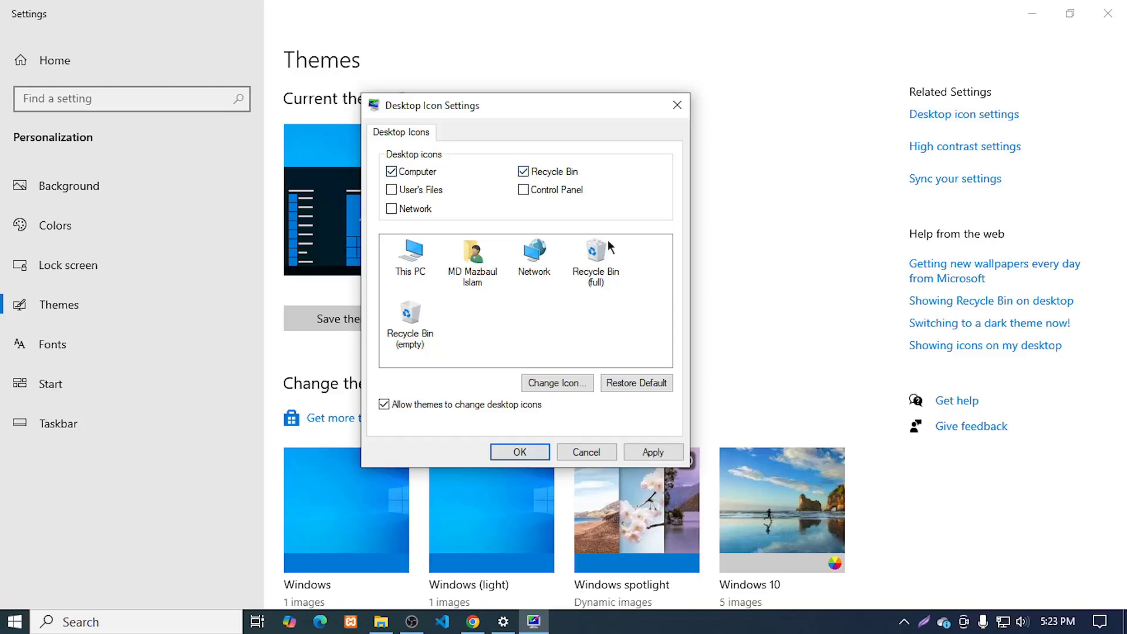
pyautogui.click(652, 453)
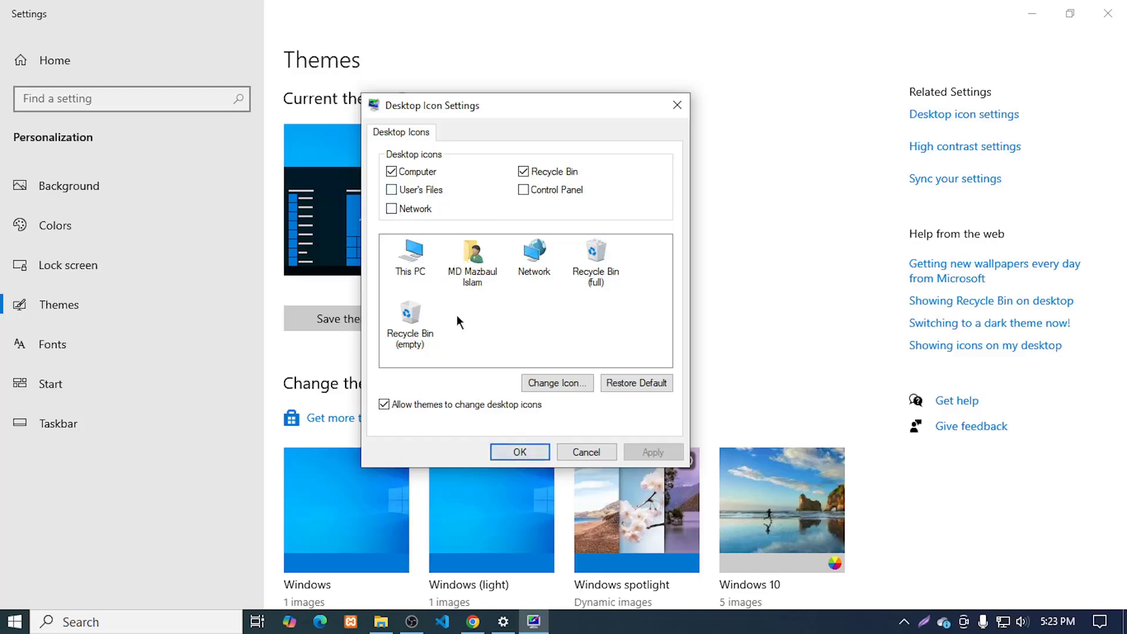
# Step: Browse the replacement icons in imageres.dll for This PC and close the list without picking one
pyautogui.click(563, 380)
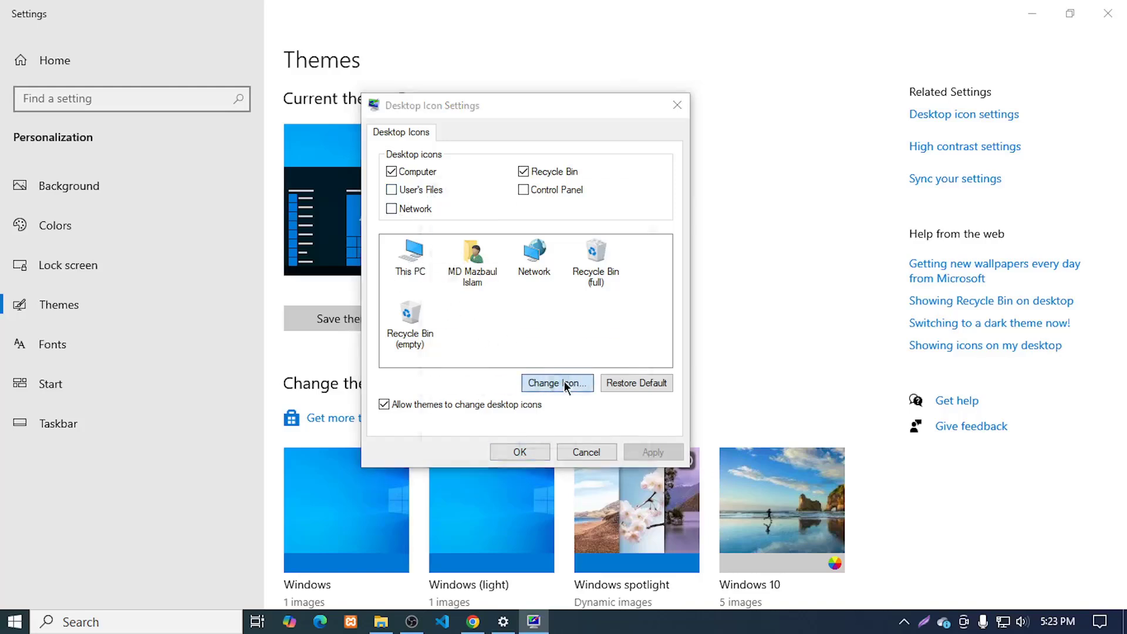
pyautogui.scroll(-10, 513, 357)
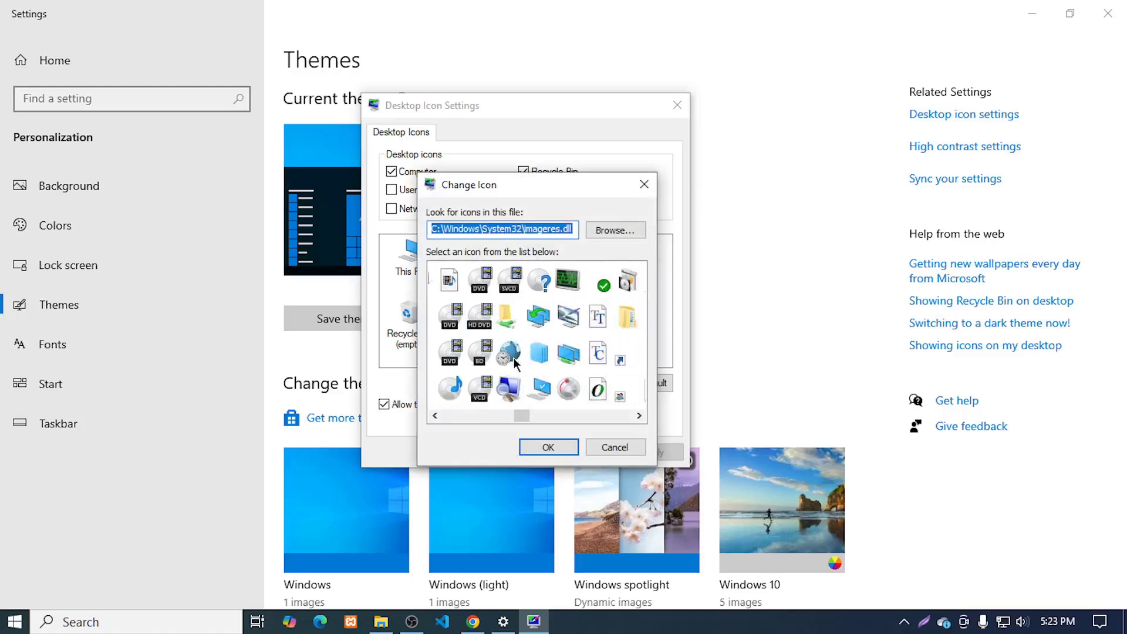
pyautogui.scroll(-5, 513, 358)
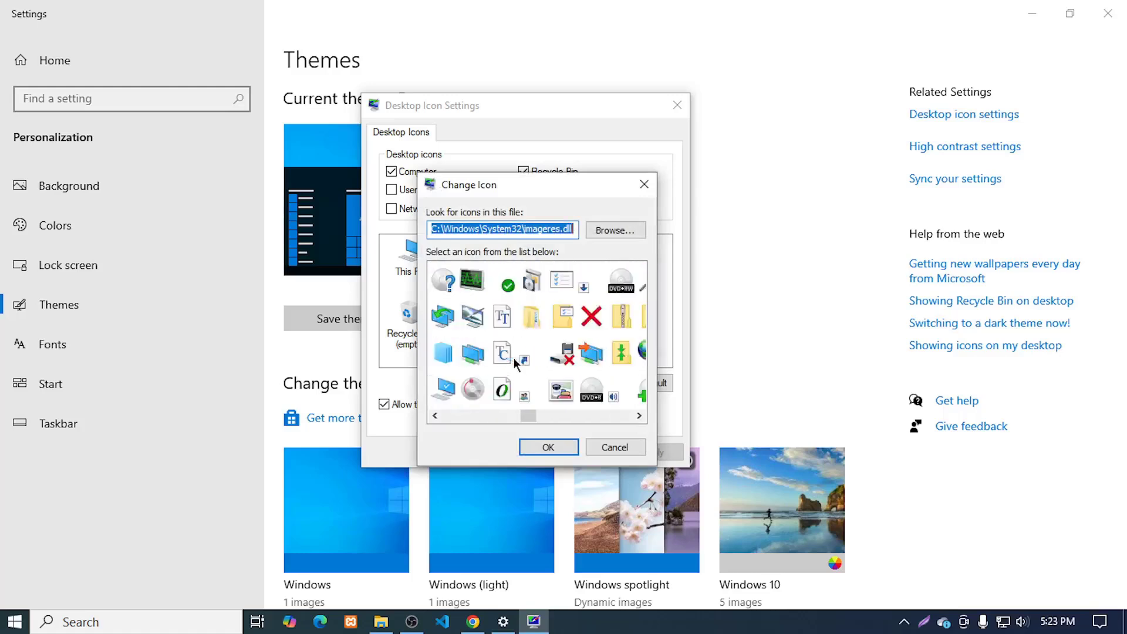
pyautogui.click(644, 184)
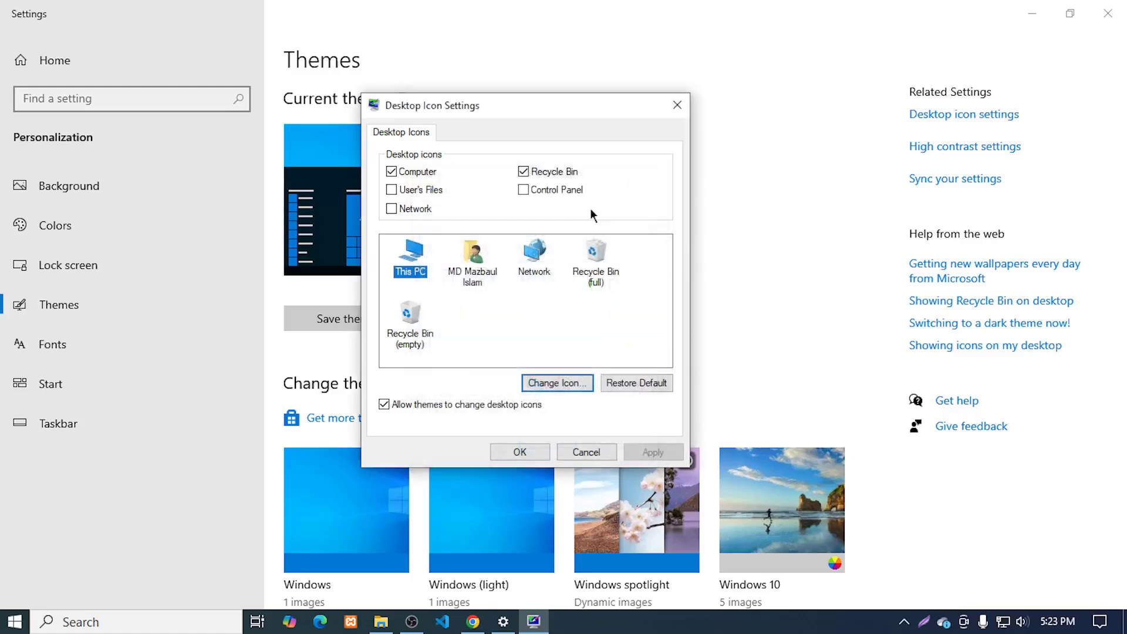
# Step: View the replacement icons for the user's files folder without picking one, and look over the Recycle Bin and Network entries
pyautogui.click(484, 301)
pyautogui.click(470, 259)
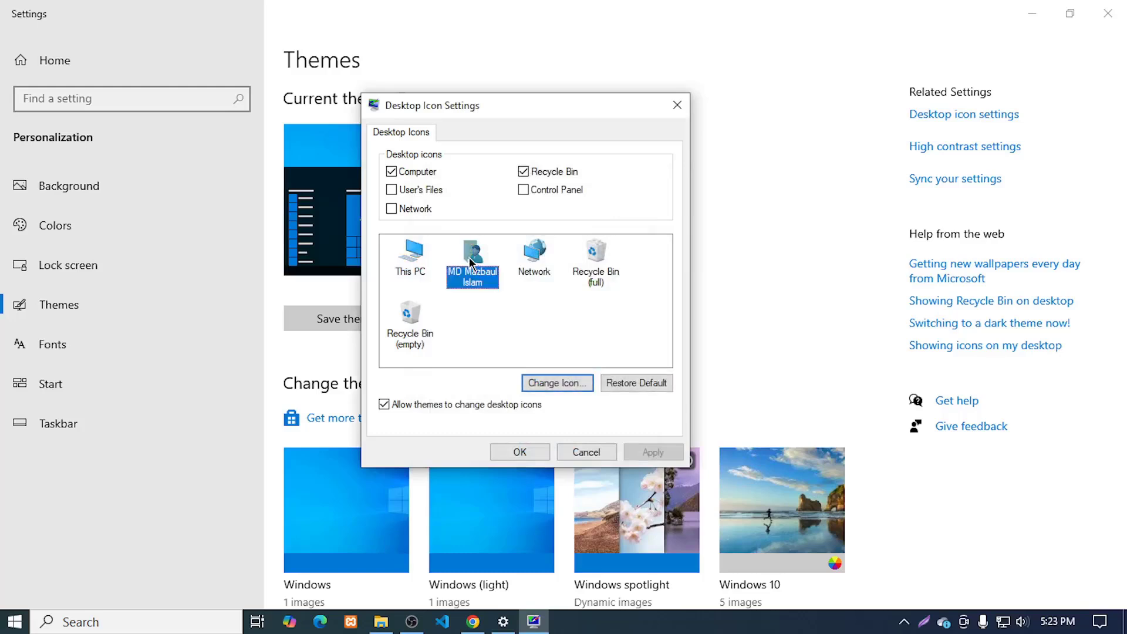
pyautogui.click(548, 385)
pyautogui.click(643, 186)
pyautogui.click(514, 313)
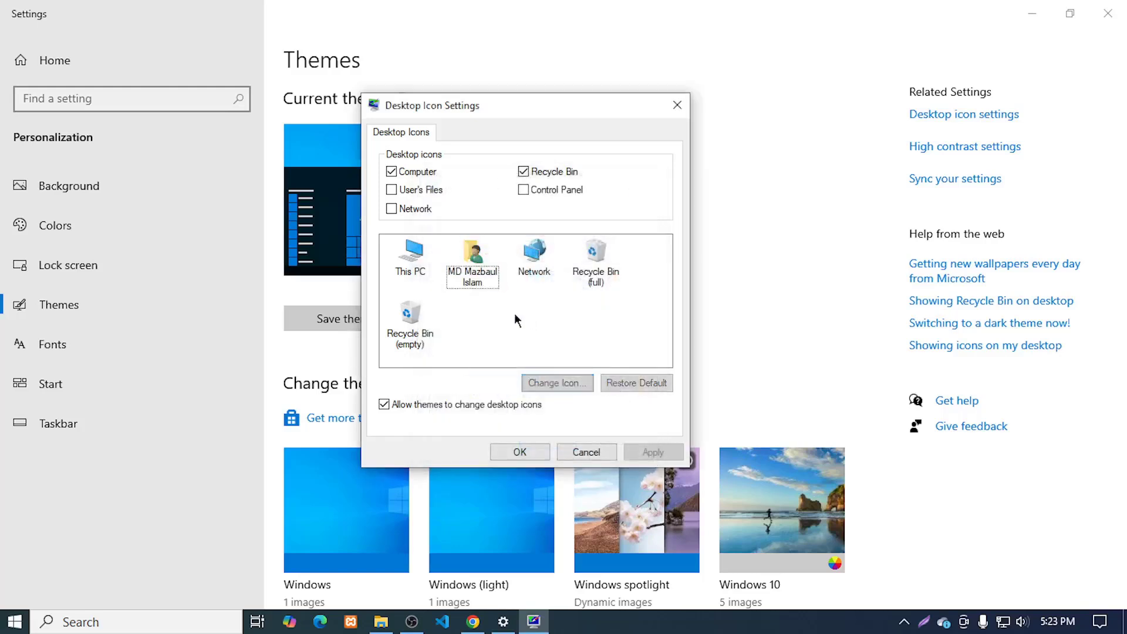
pyautogui.click(406, 310)
pyautogui.click(464, 315)
pyautogui.click(535, 262)
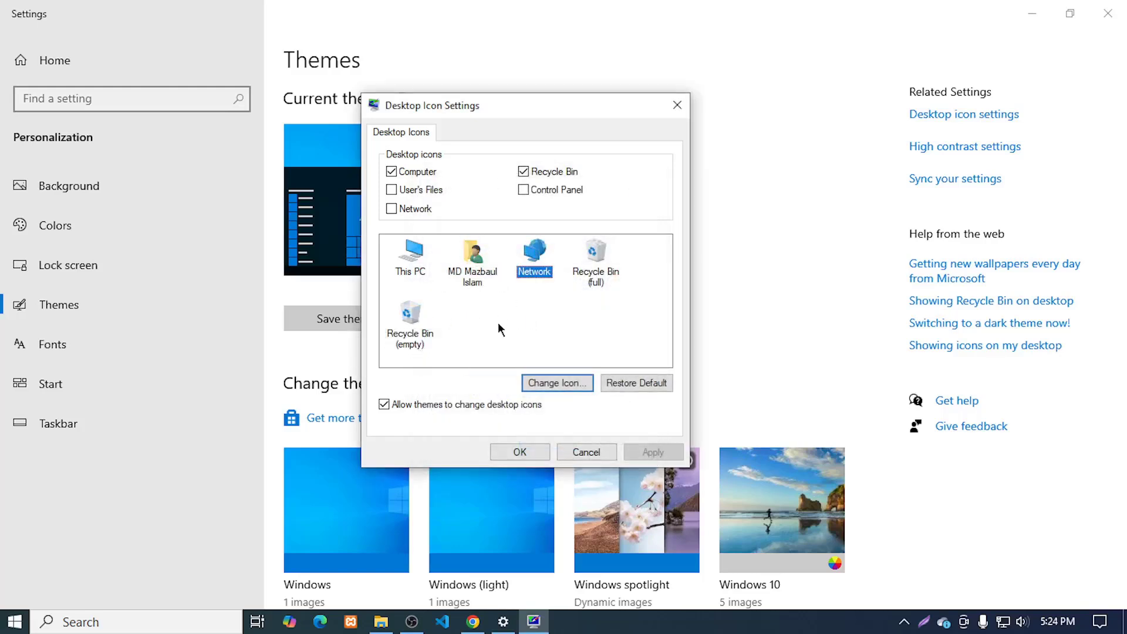
pyautogui.click(493, 313)
# Step: Change the This PC icon to the upright blue computer tower, apply it and minimize Settings to show the desktop
pyautogui.click(414, 257)
pyautogui.click(557, 385)
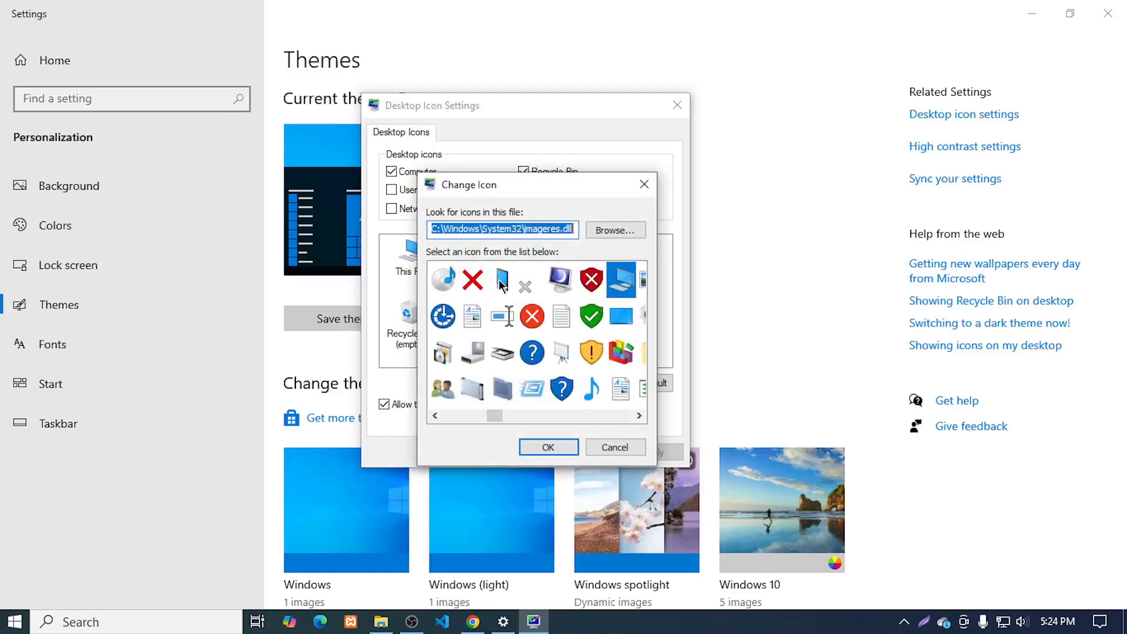
pyautogui.click(503, 284)
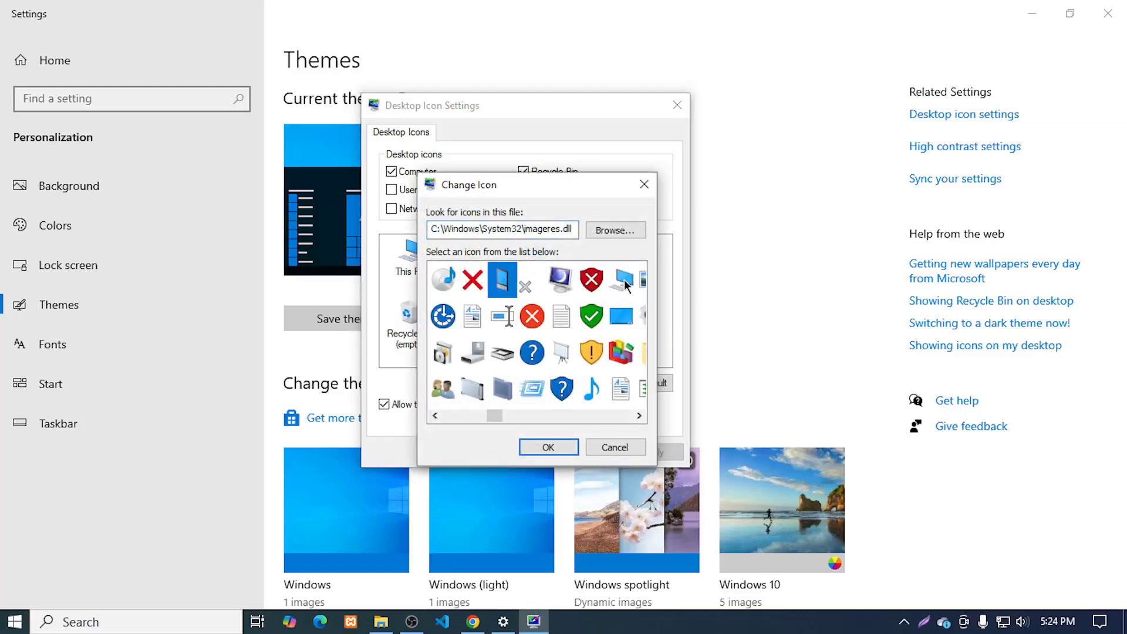
pyautogui.click(625, 286)
pyautogui.moveTo(598, 183); pyautogui.dragTo(743, 170)
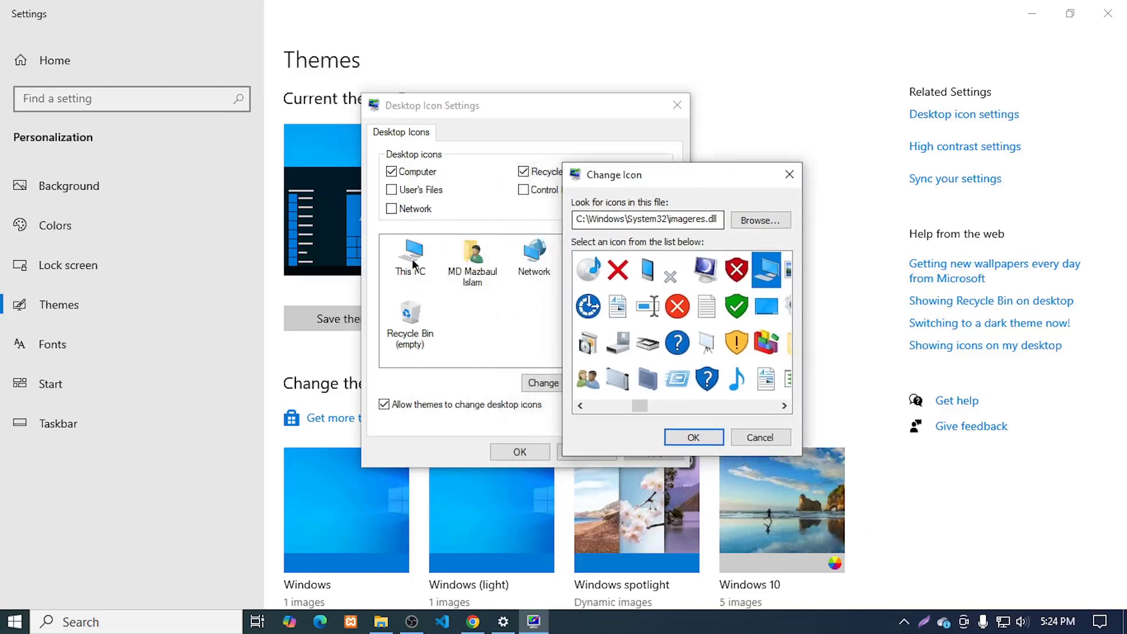
pyautogui.click(648, 272)
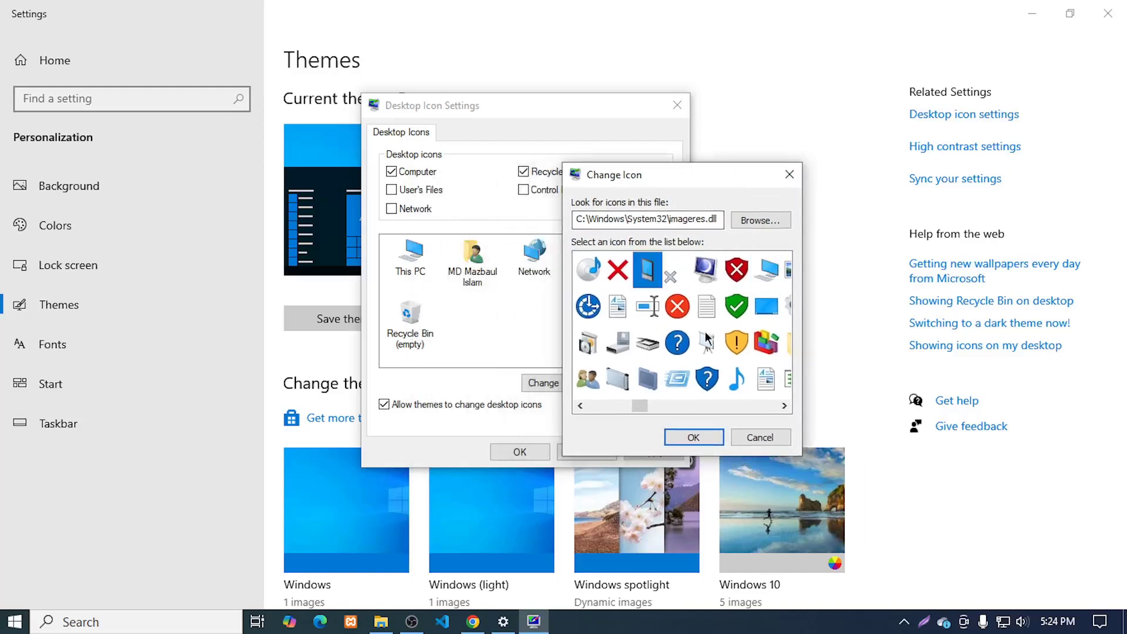
pyautogui.click(693, 438)
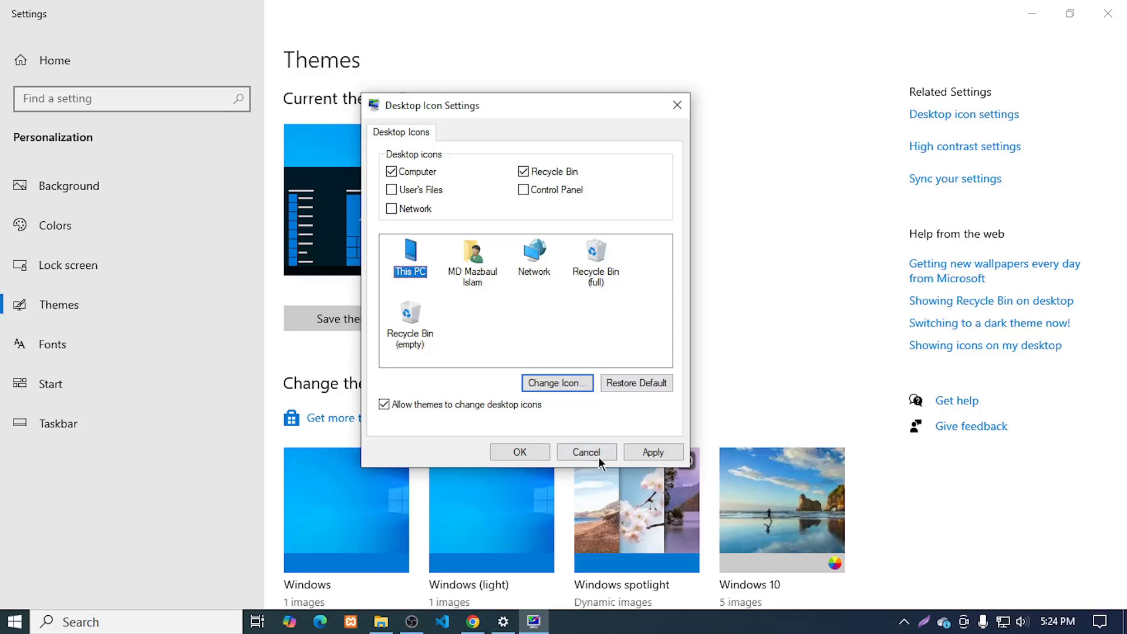
pyautogui.click(649, 453)
pyautogui.click(520, 453)
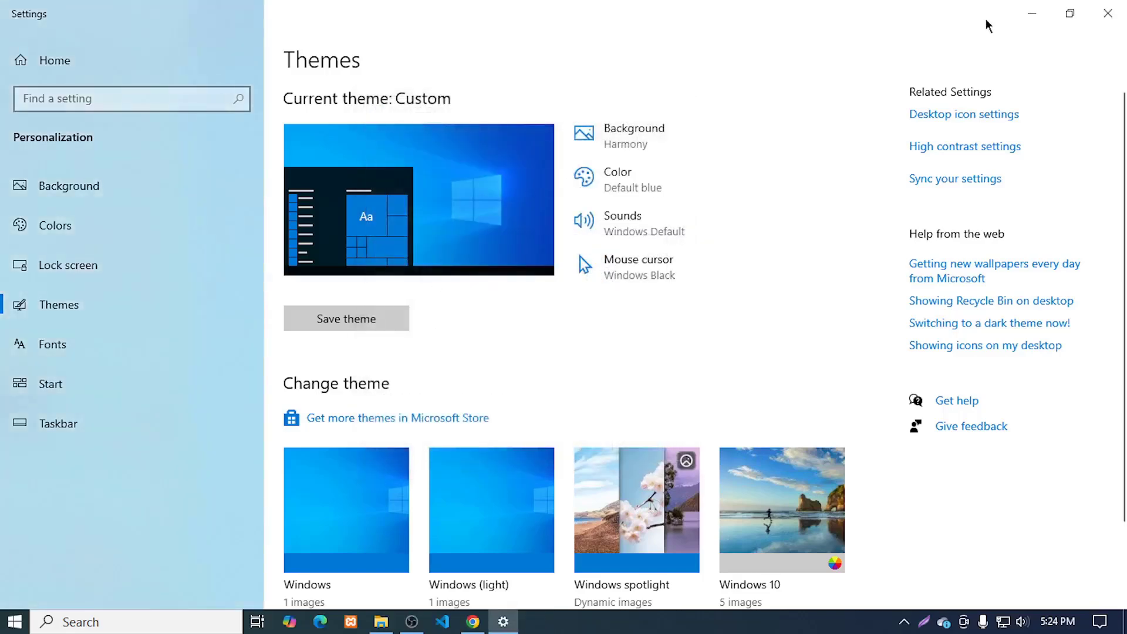
pyautogui.click(1032, 13)
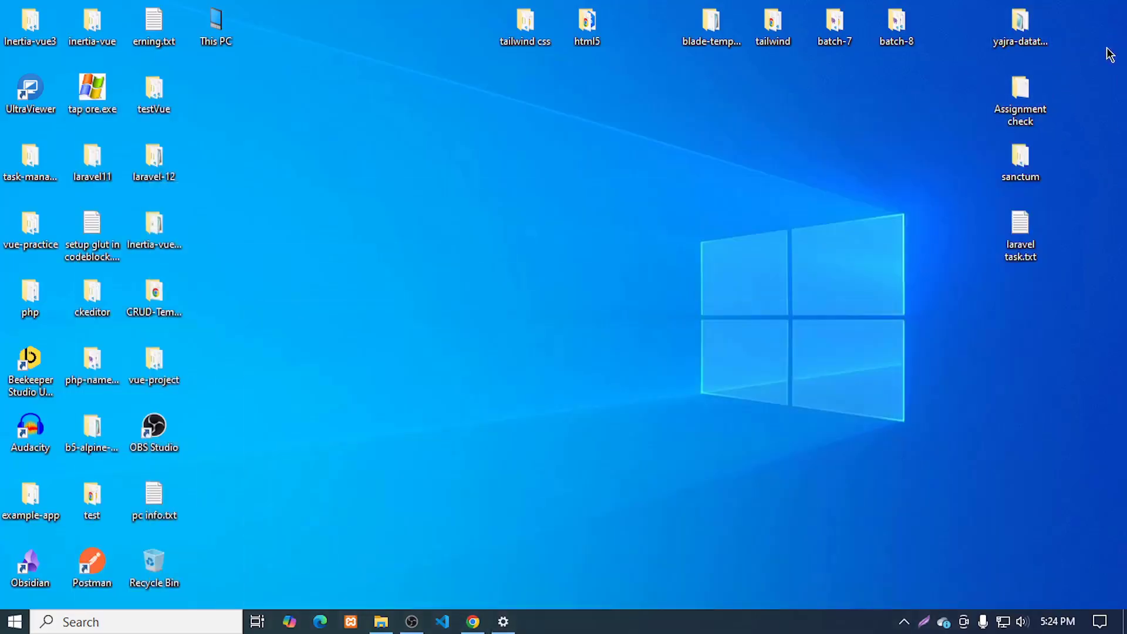
# Step: Move the This PC, Recycle Bin and OBS Studio desktop icons into the empty column beside yajra-datat..., Assignment check and sanctum
pyautogui.moveTo(218, 23); pyautogui.dragTo(1119, 144)
pyautogui.moveTo(154, 560); pyautogui.dragTo(1113, 139)
pyautogui.moveTo(148, 427); pyautogui.dragTo(1089, 174)
pyautogui.click(851, 307)
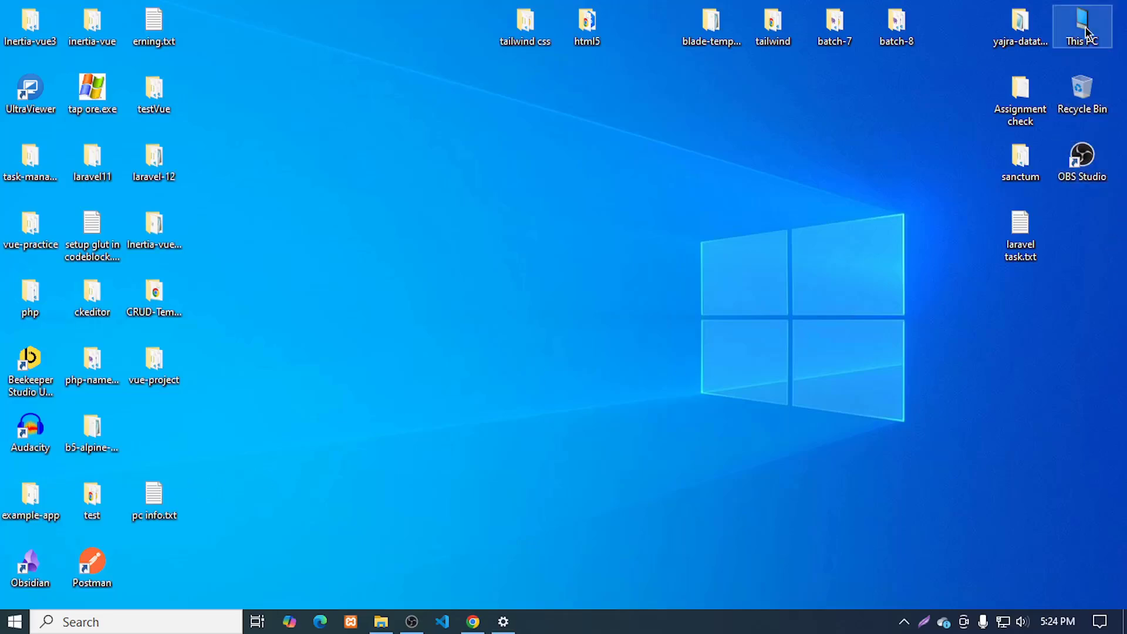
# Step: Change the This PC icon back to the blue desktop monitor in the desktop icon settings, apply it and close the dialog
pyautogui.click(512, 626)
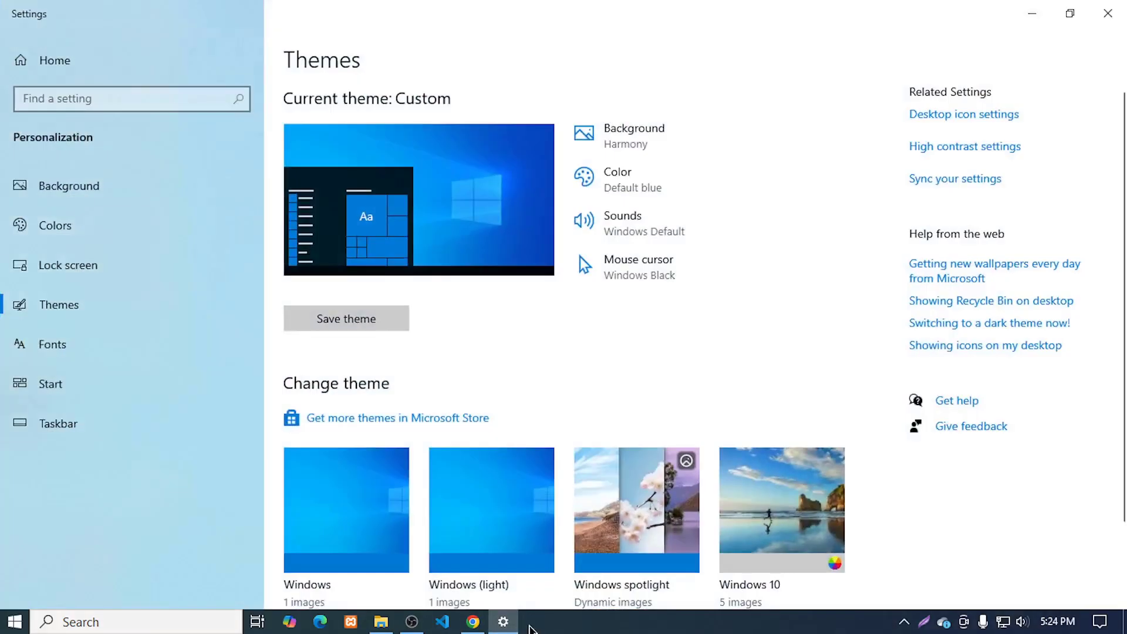
pyautogui.click(954, 117)
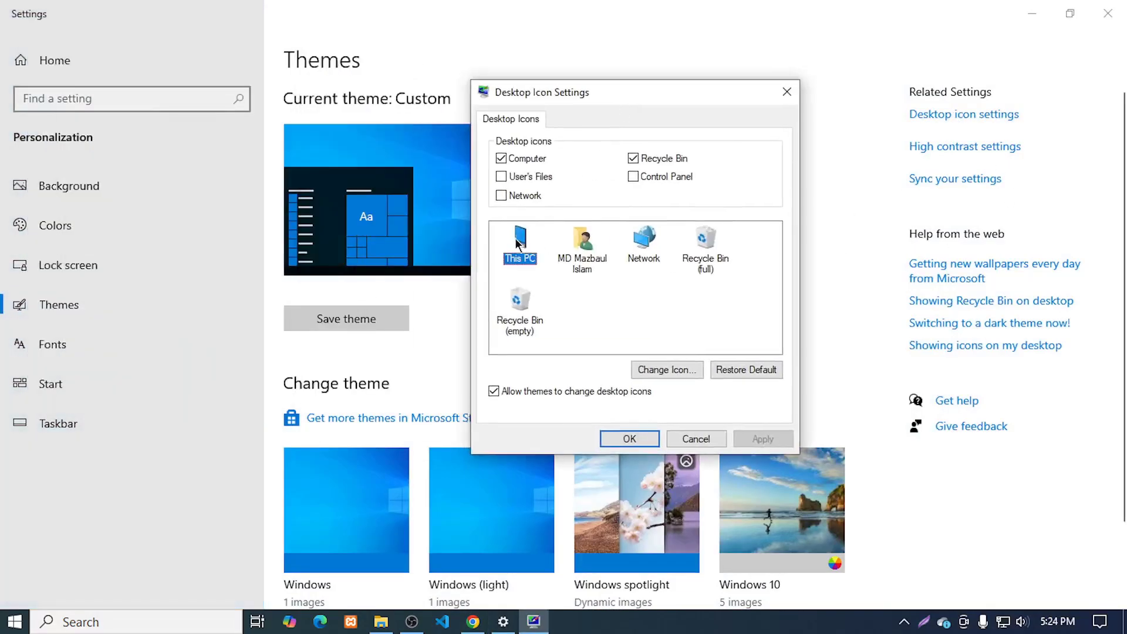
pyautogui.click(645, 368)
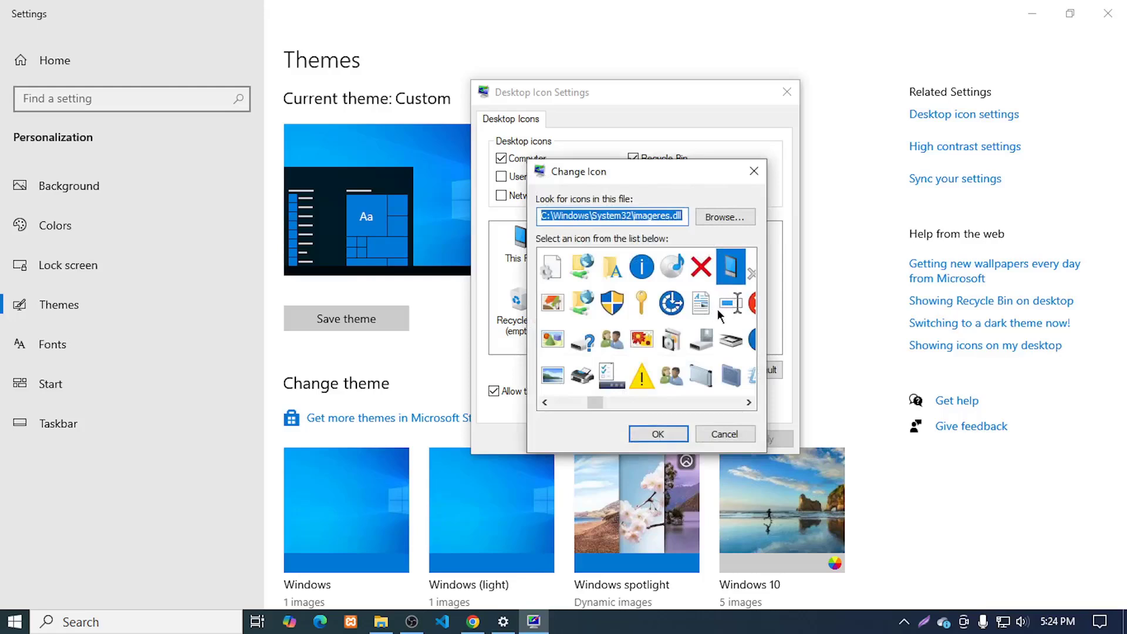
pyautogui.hscroll(5, 717, 311)
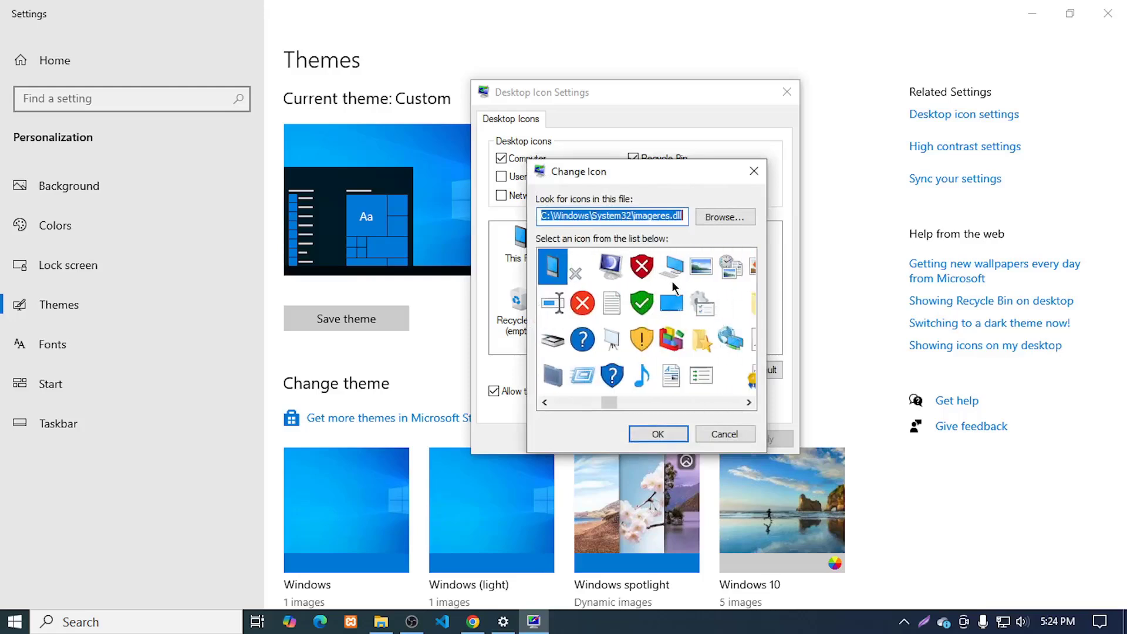
pyautogui.click(673, 273)
pyautogui.click(716, 435)
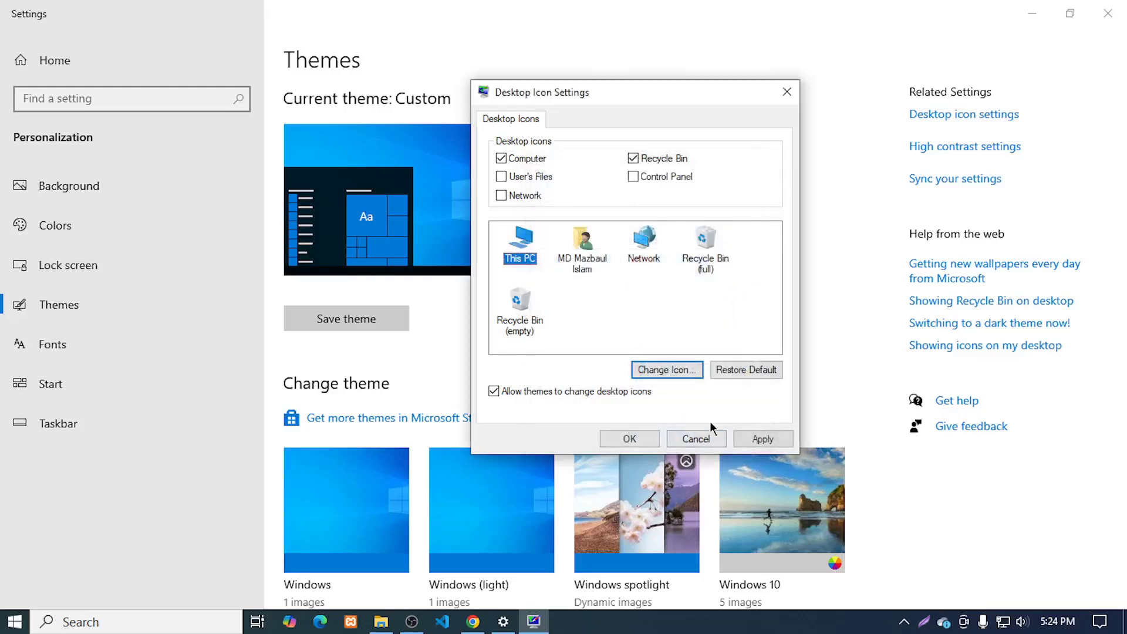
pyautogui.click(758, 441)
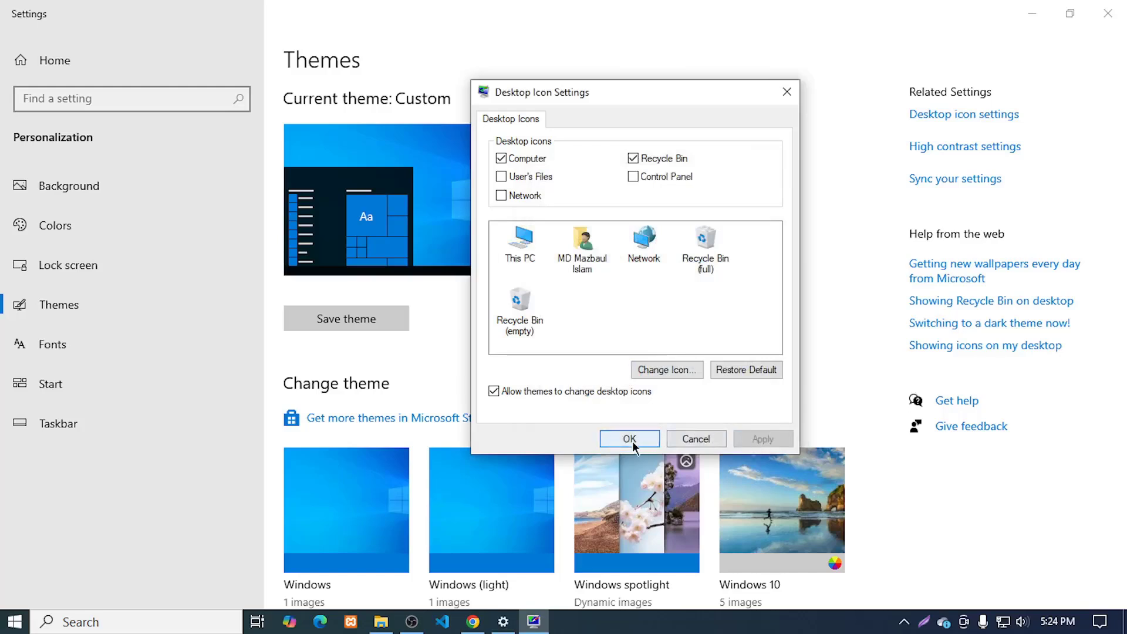
pyautogui.click(630, 440)
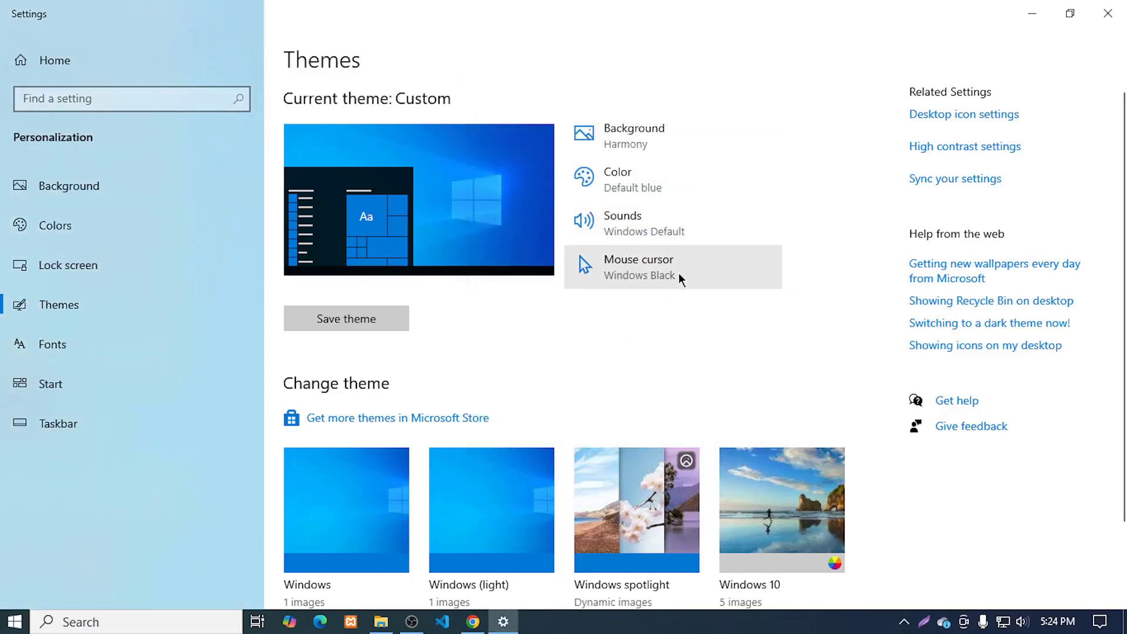
# Step: Open the theme's Color settings, examine the mode and accent color options, and view the Start menu's current look
pyautogui.click(650, 178)
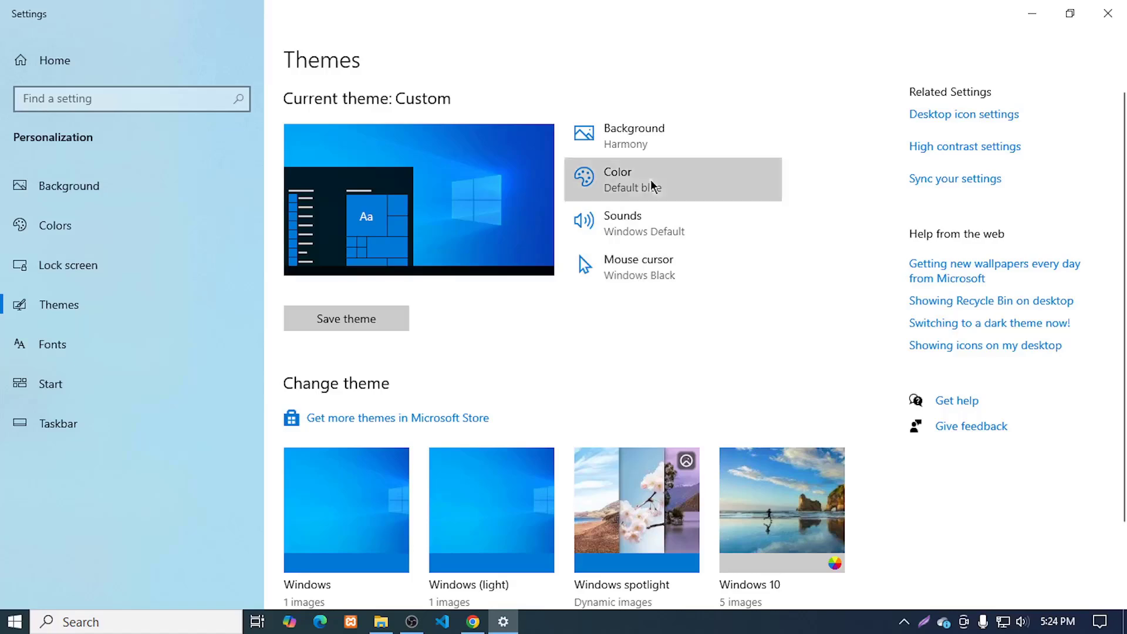
pyautogui.scroll(-8, 418, 432)
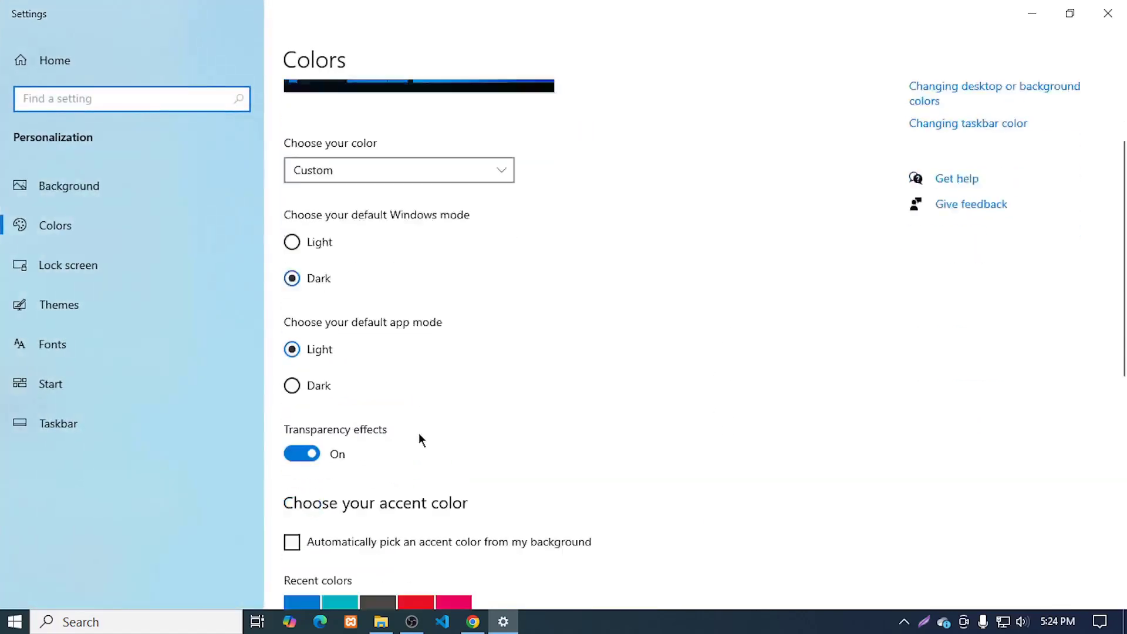
pyautogui.scroll(-3, 382, 464)
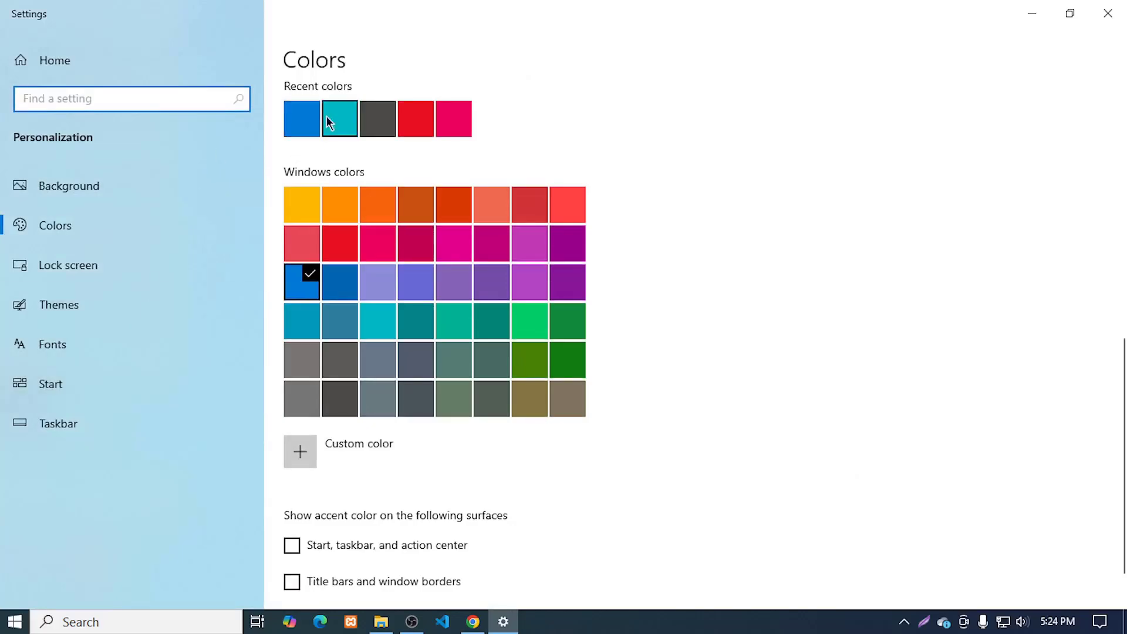
pyautogui.click(3, 620)
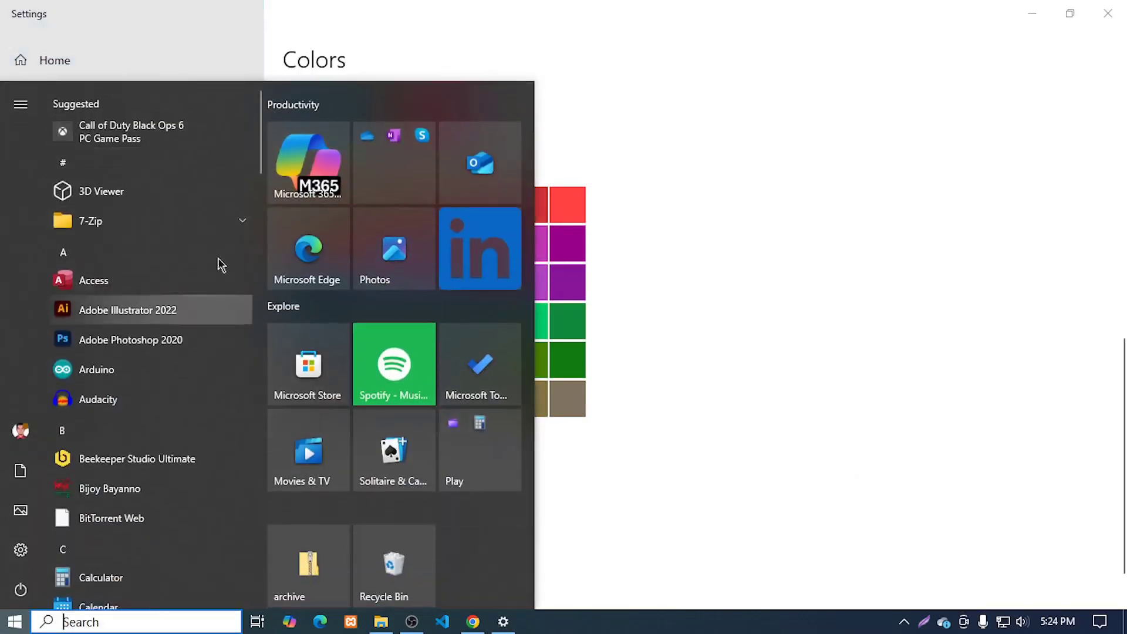
pyautogui.click(695, 412)
# Step: Set the default Windows mode to Light and open the Start menu to check its appearance
pyautogui.scroll(5, 430, 390)
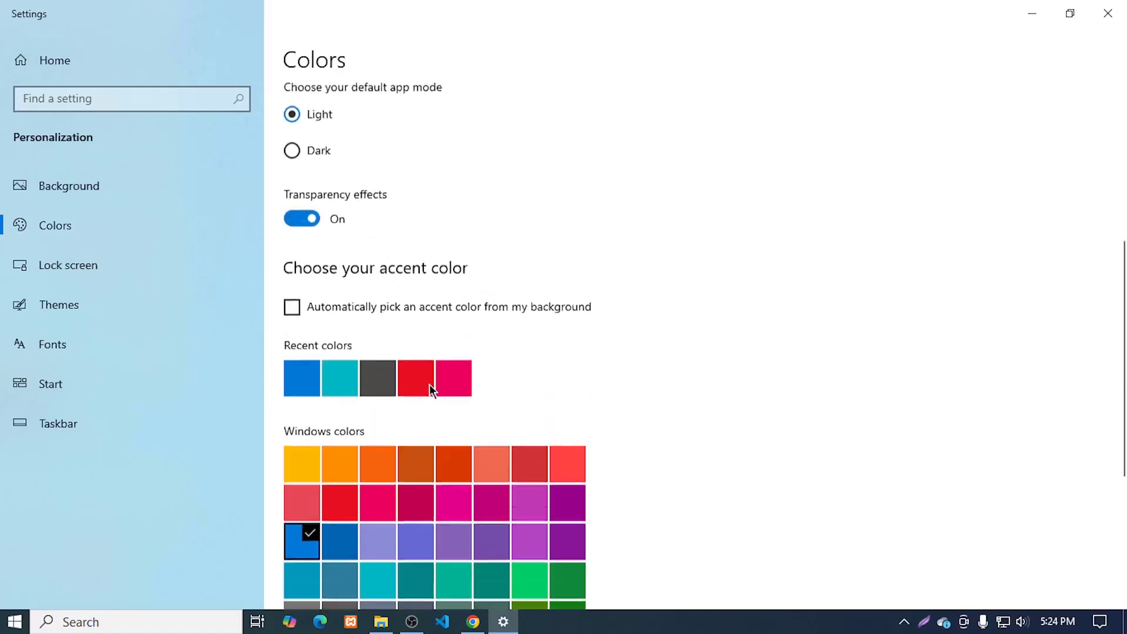
pyautogui.scroll(-5, 414, 381)
pyautogui.scroll(10, 415, 400)
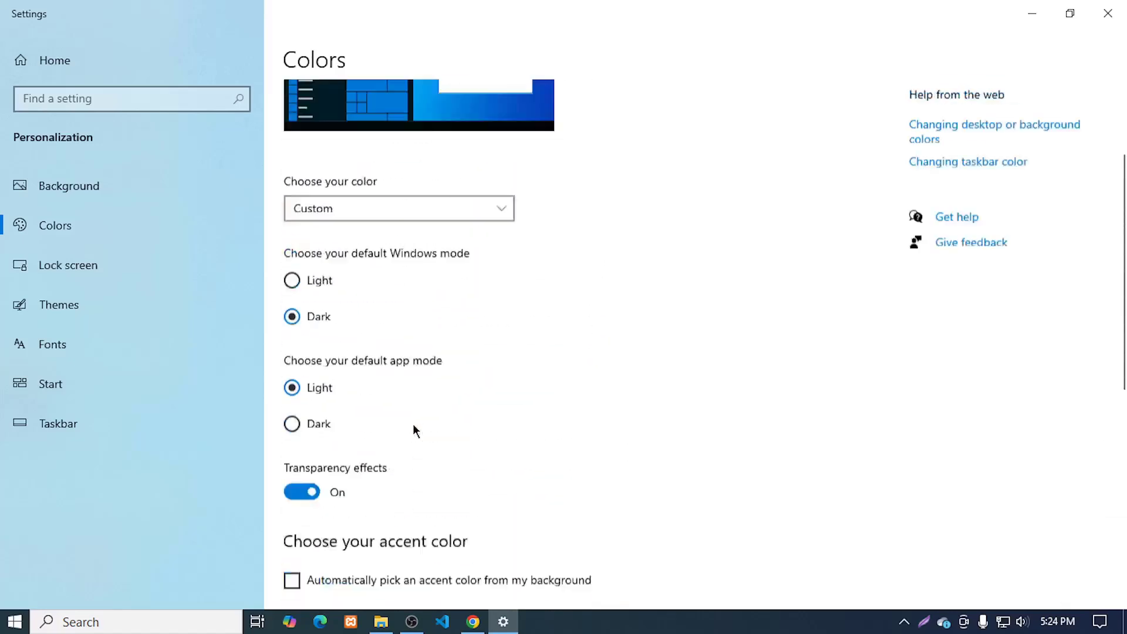
pyautogui.click(291, 389)
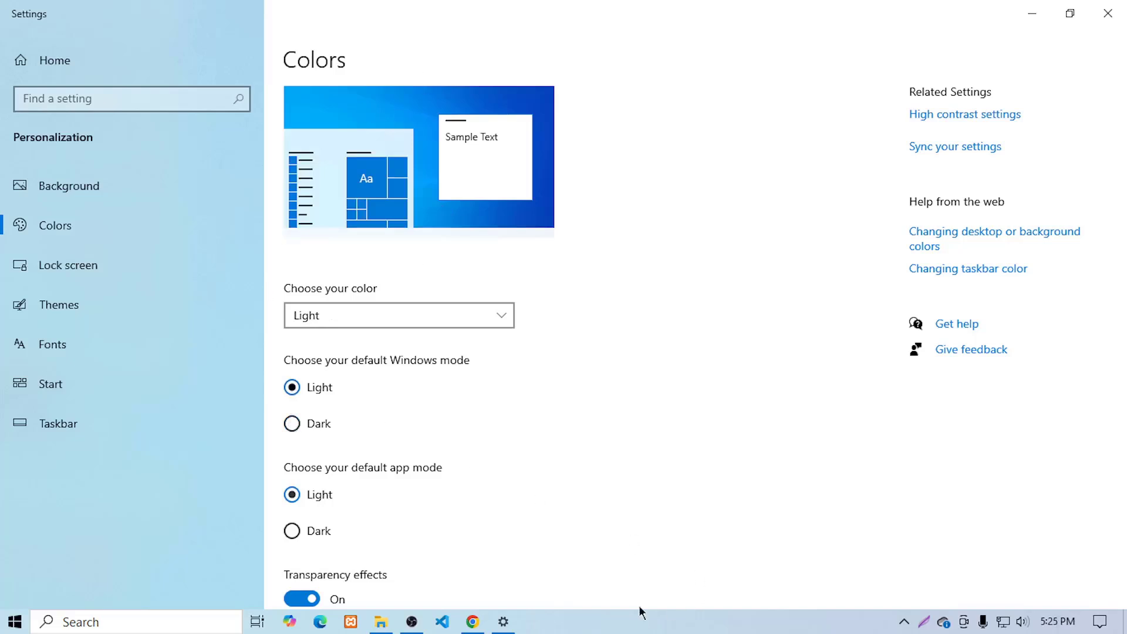
pyautogui.click(15, 621)
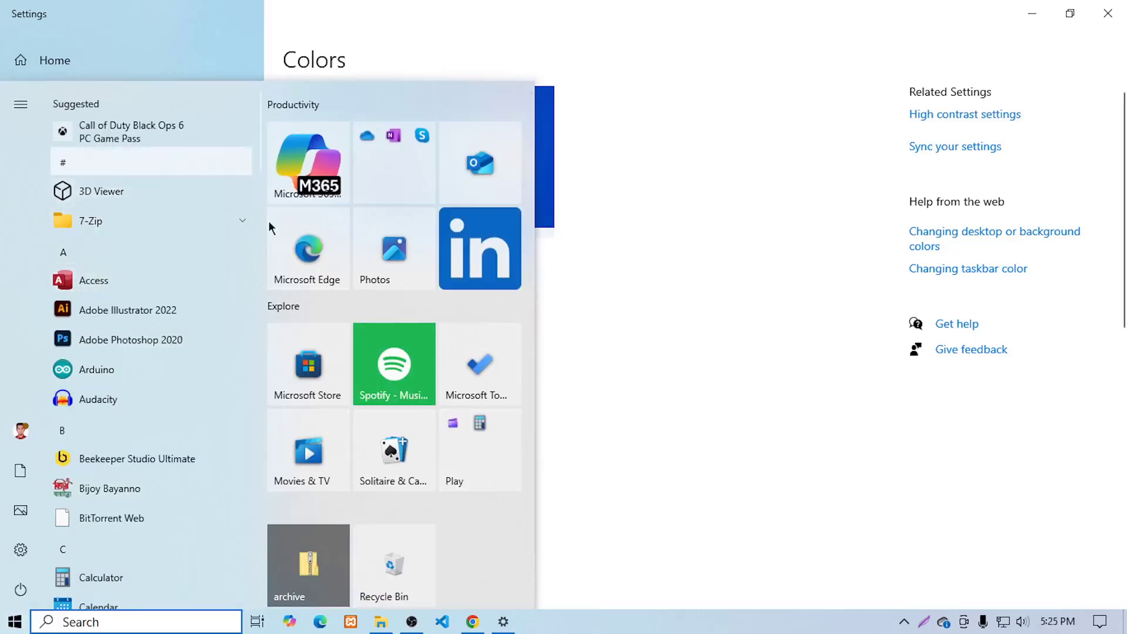
# Step: Set the default Windows mode to Dark and check how the Start menu looks with it
pyautogui.click(683, 229)
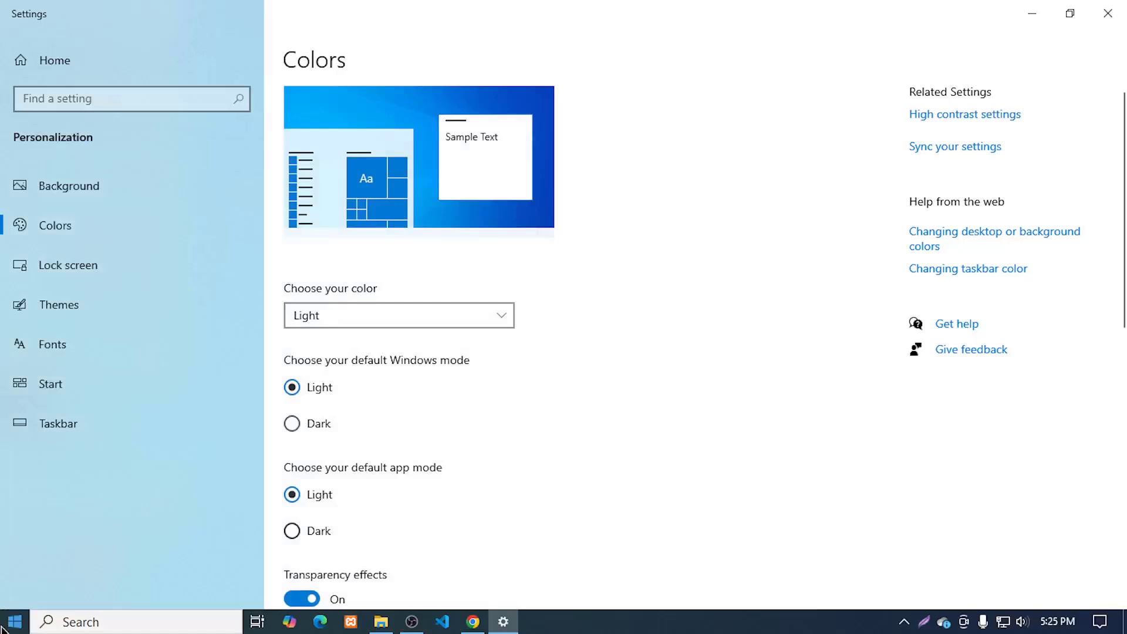
pyautogui.click(365, 411)
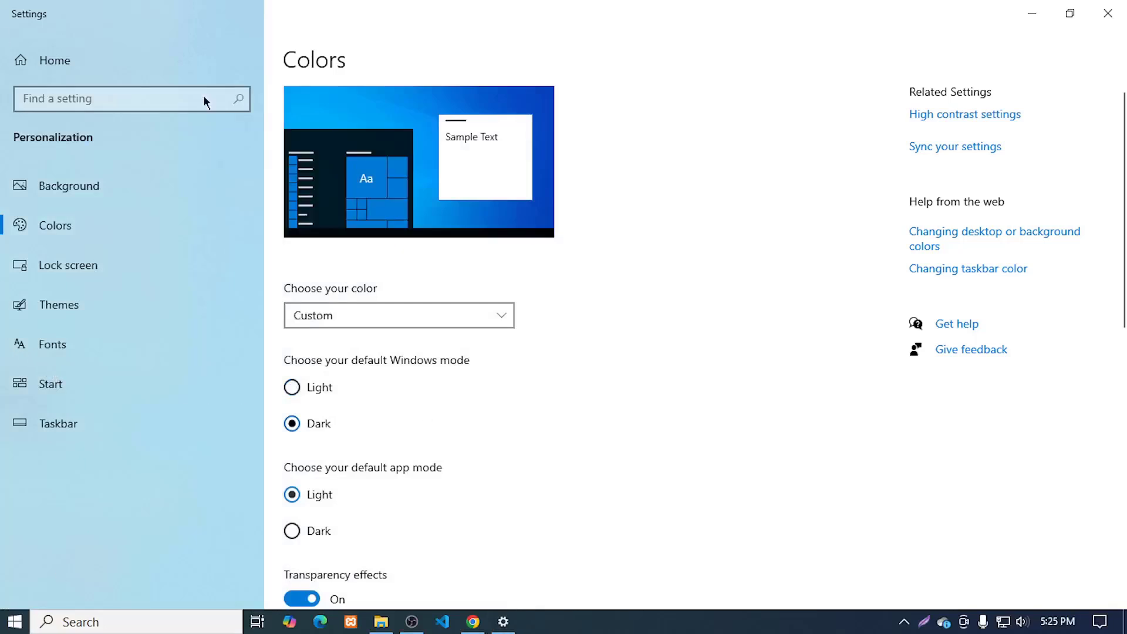
pyautogui.press('super')
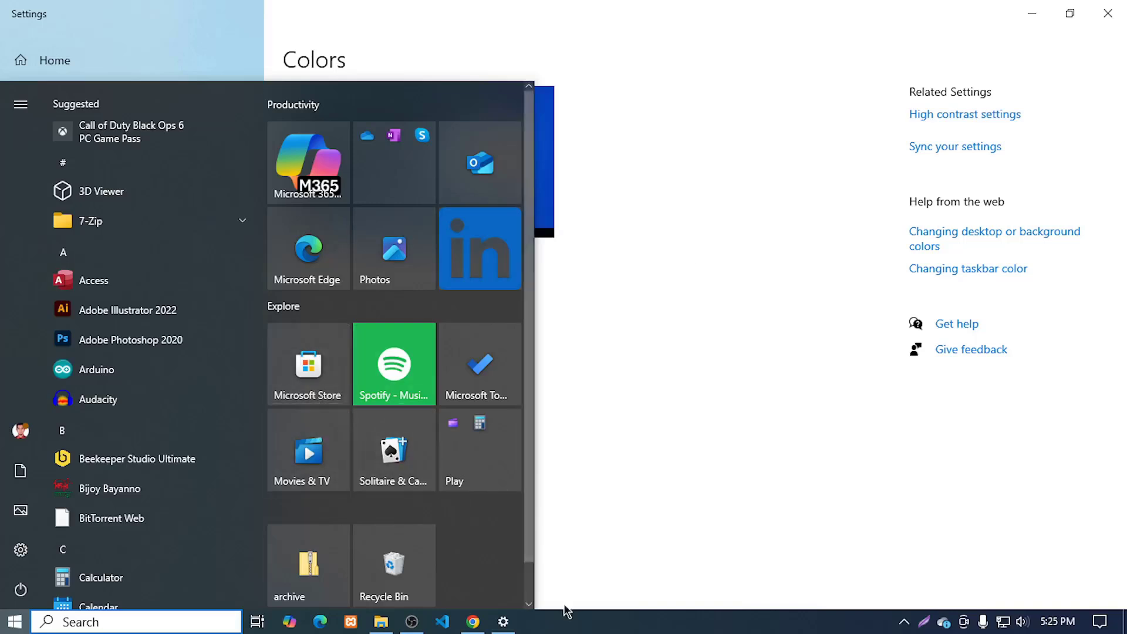
pyautogui.click(502, 626)
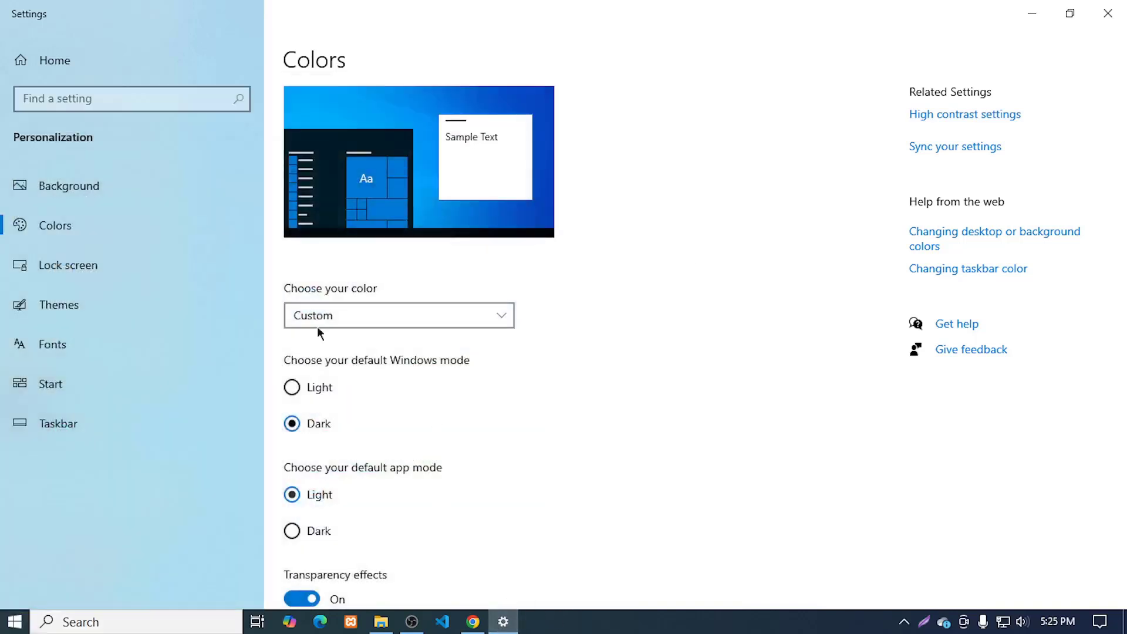
# Step: Examine the Lock screen personalization options and browse the list of available fonts
pyautogui.click(69, 272)
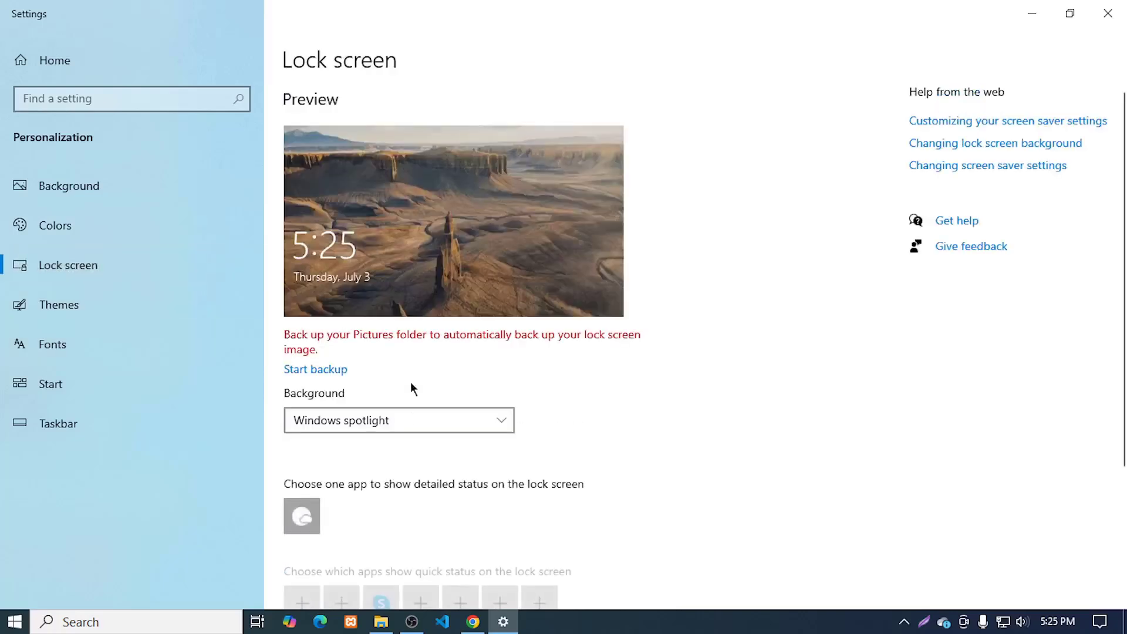
pyautogui.scroll(-4, 616, 422)
pyautogui.scroll(4, 617, 421)
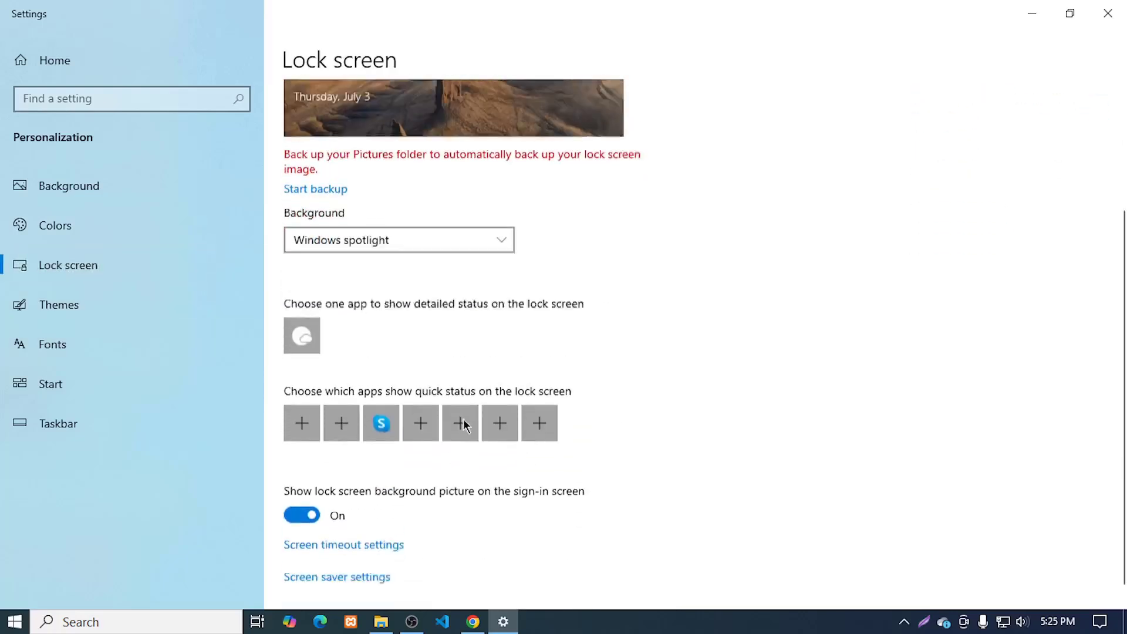
pyautogui.click(62, 351)
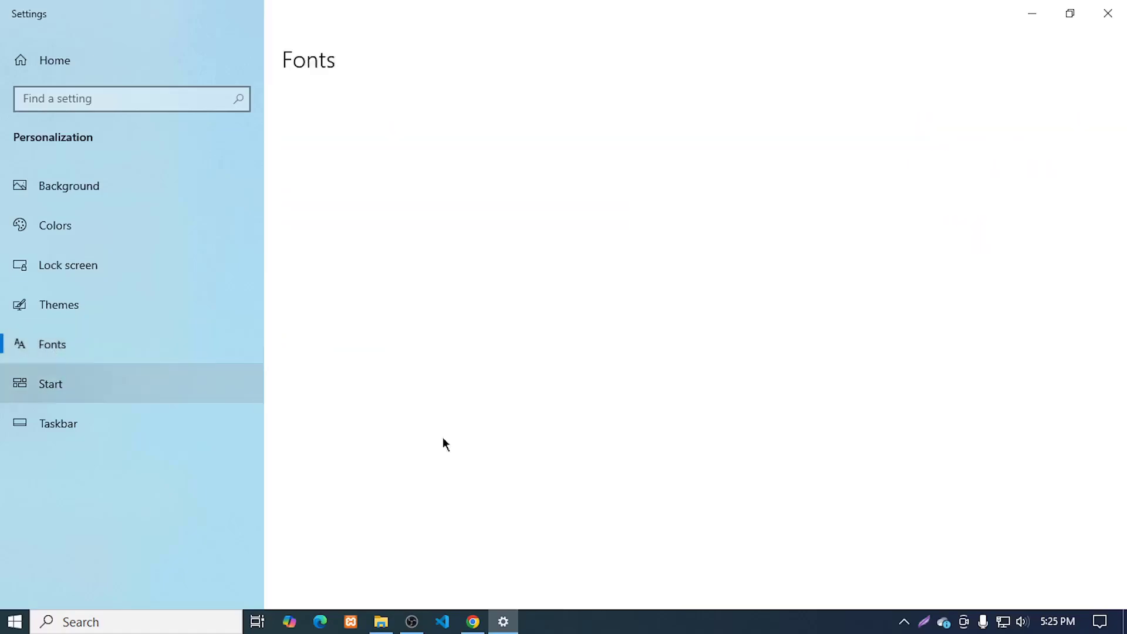
pyautogui.scroll(-15, 496, 360)
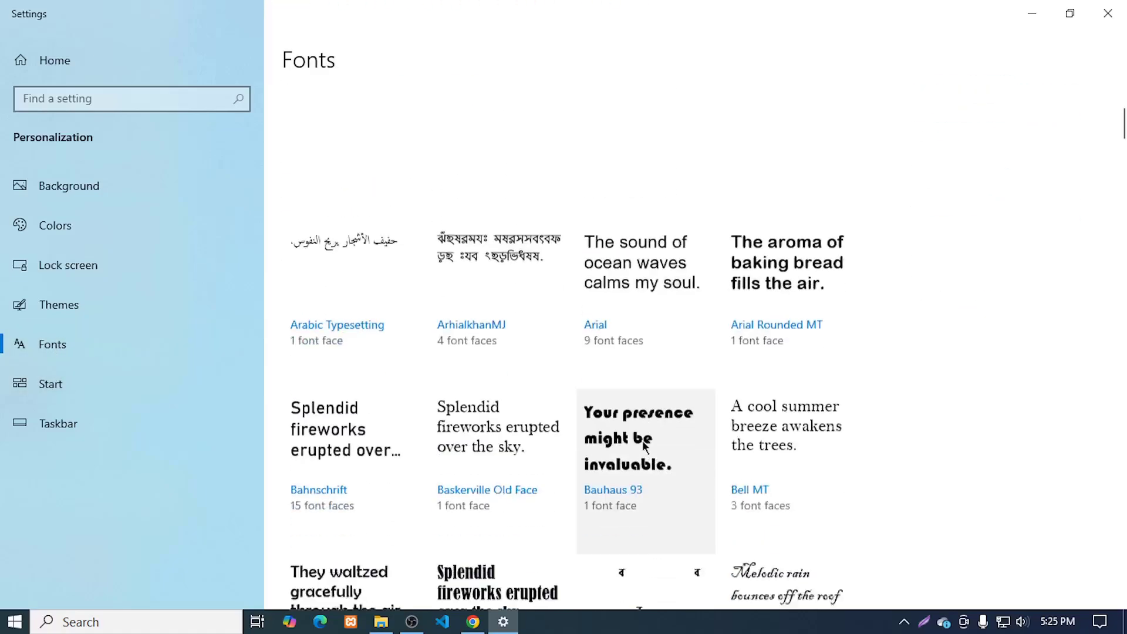
pyautogui.scroll(10, 530, 482)
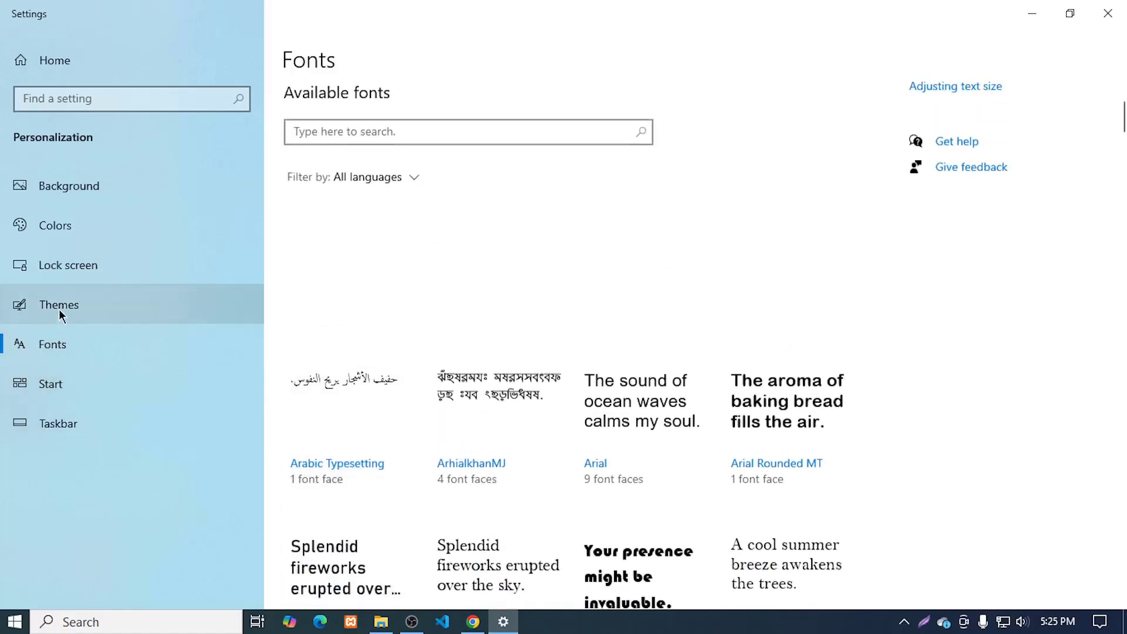
# Step: Close the Settings window and reopen the personalization settings from the desktop
pyautogui.click(59, 310)
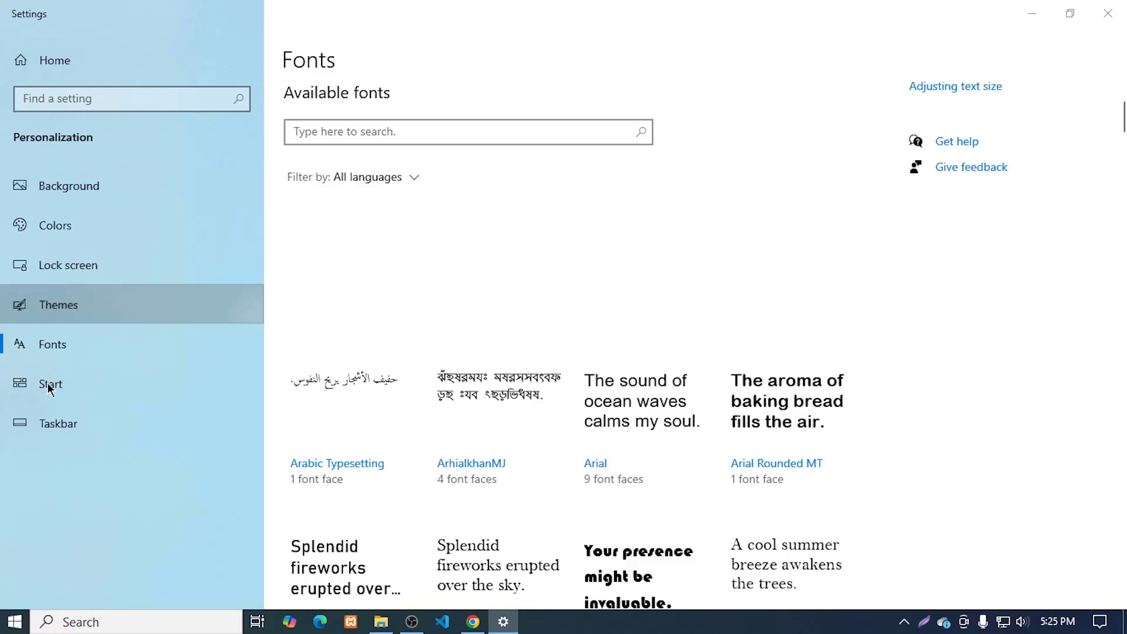
pyautogui.click(503, 621)
pyautogui.click(503, 622)
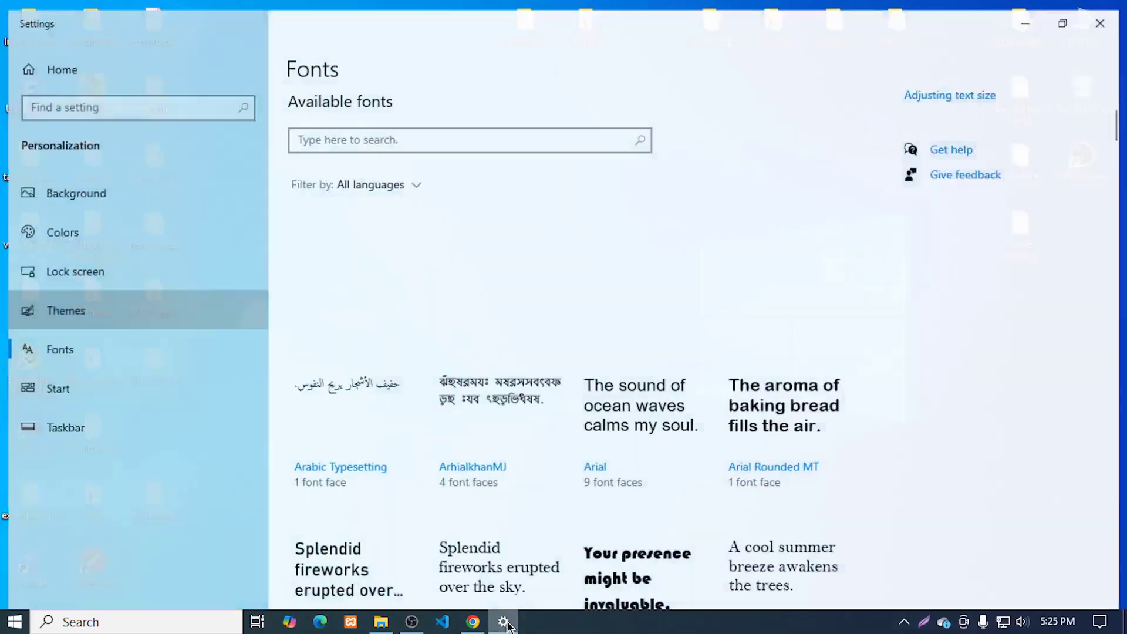
pyautogui.click(1107, 13)
pyautogui.rightClick(540, 132)
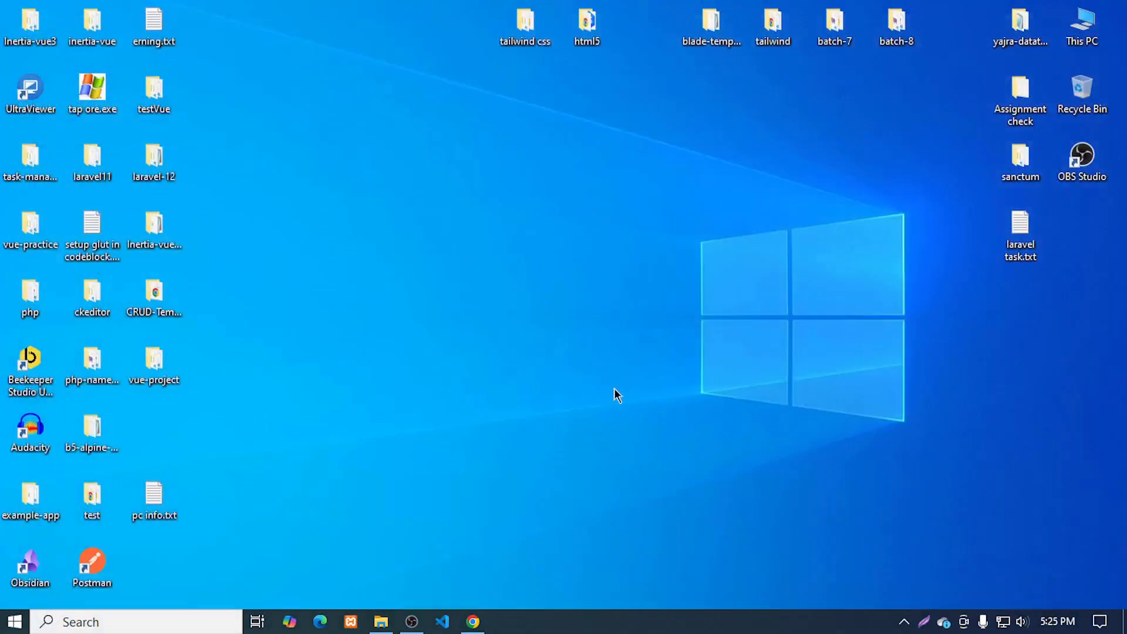
pyautogui.click(596, 402)
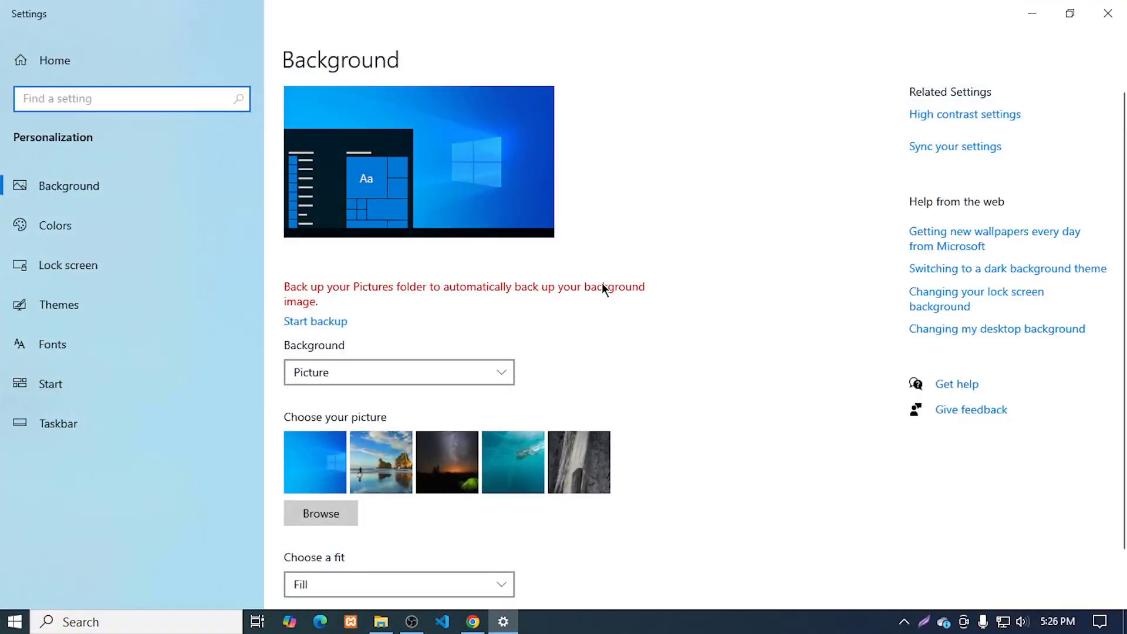
# Step: Examine the Start menu options and look through the installed fonts again
pyautogui.click(65, 395)
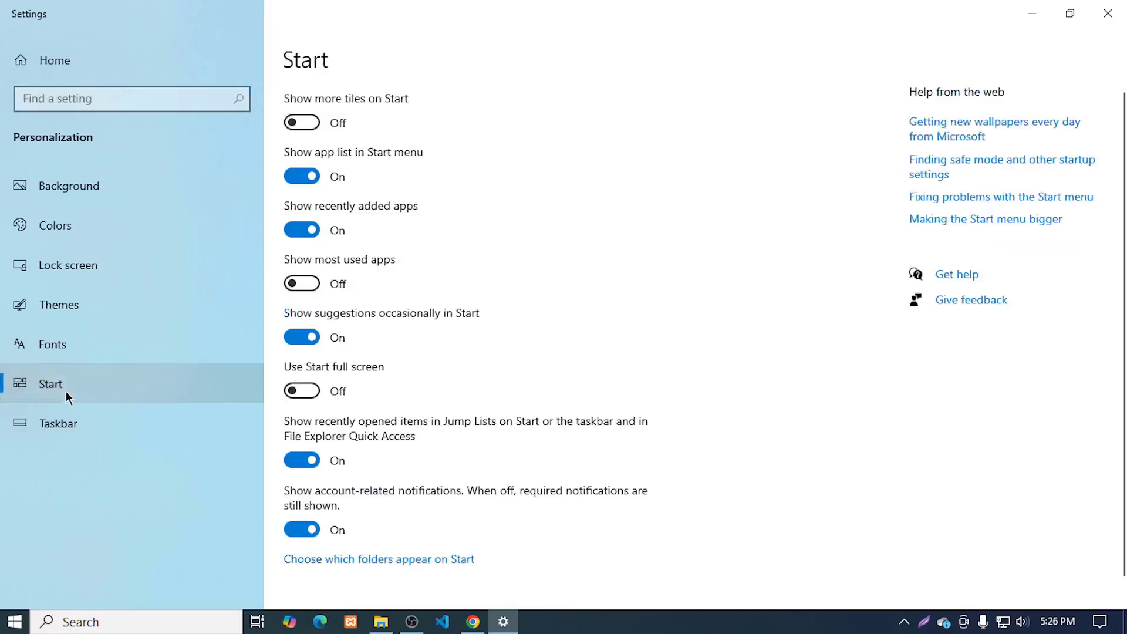
pyautogui.scroll(-1, 405, 359)
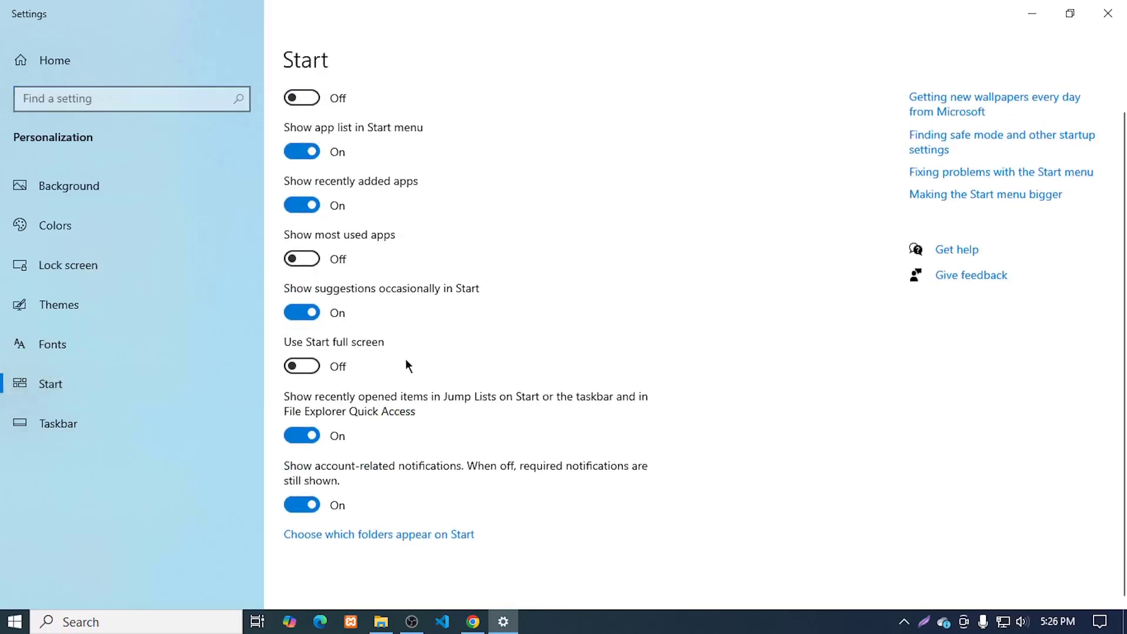
pyautogui.scroll(1, 405, 364)
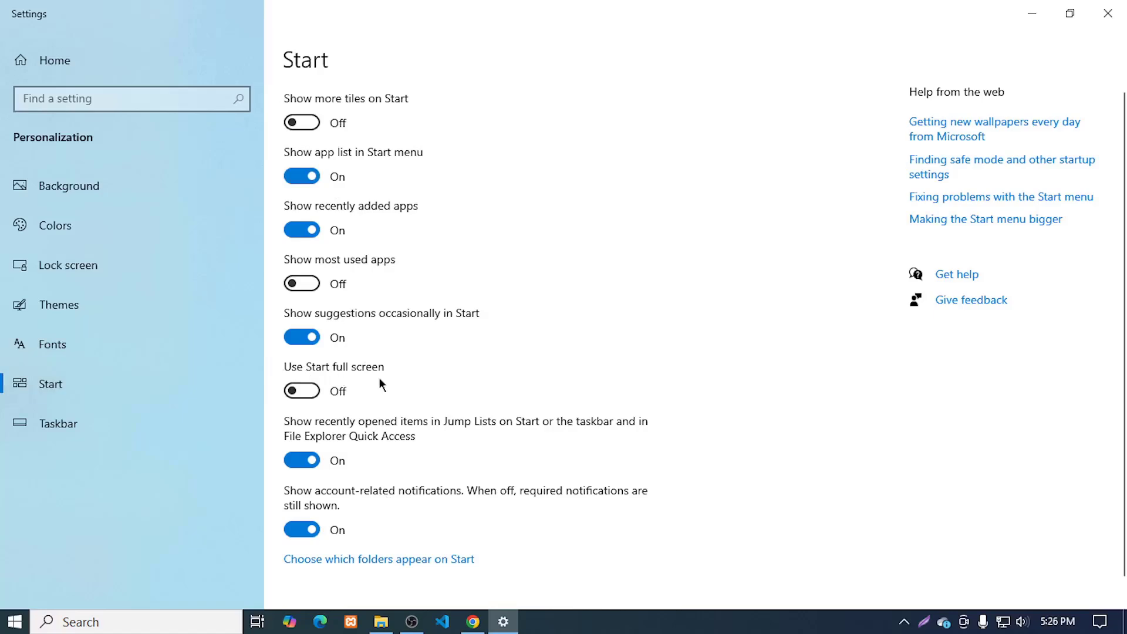
pyautogui.click(55, 345)
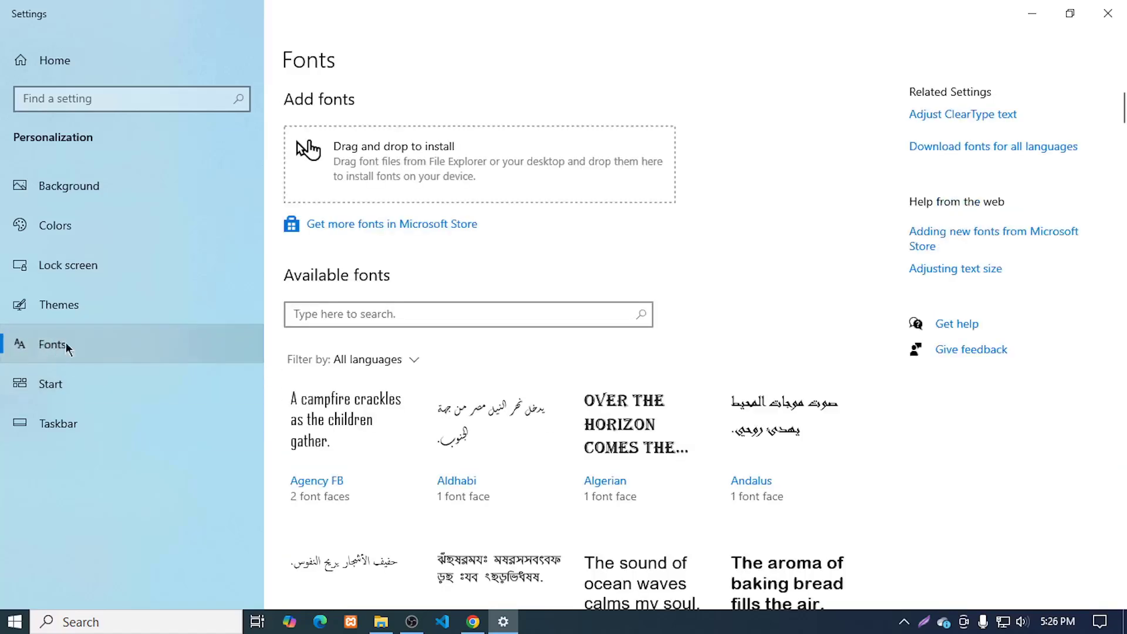
pyautogui.scroll(-8, 514, 393)
pyautogui.scroll(-4, 527, 383)
pyautogui.scroll(2, 526, 383)
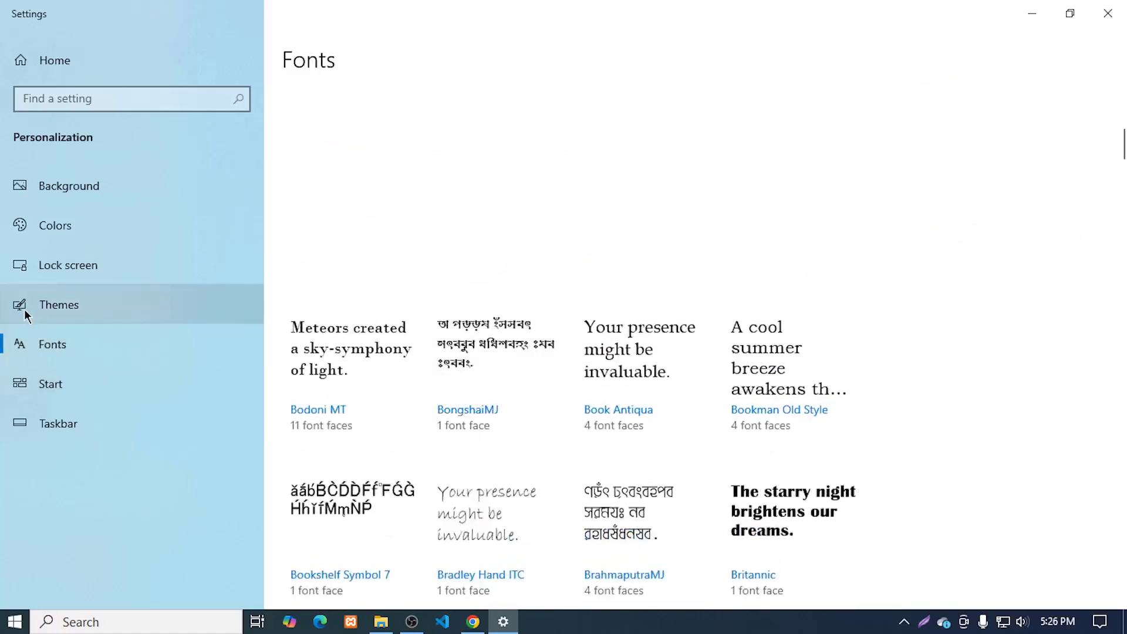
# Step: Examine the current theme's components and the selection of themes available to switch to
pyautogui.click(65, 307)
pyautogui.scroll(-5, 576, 352)
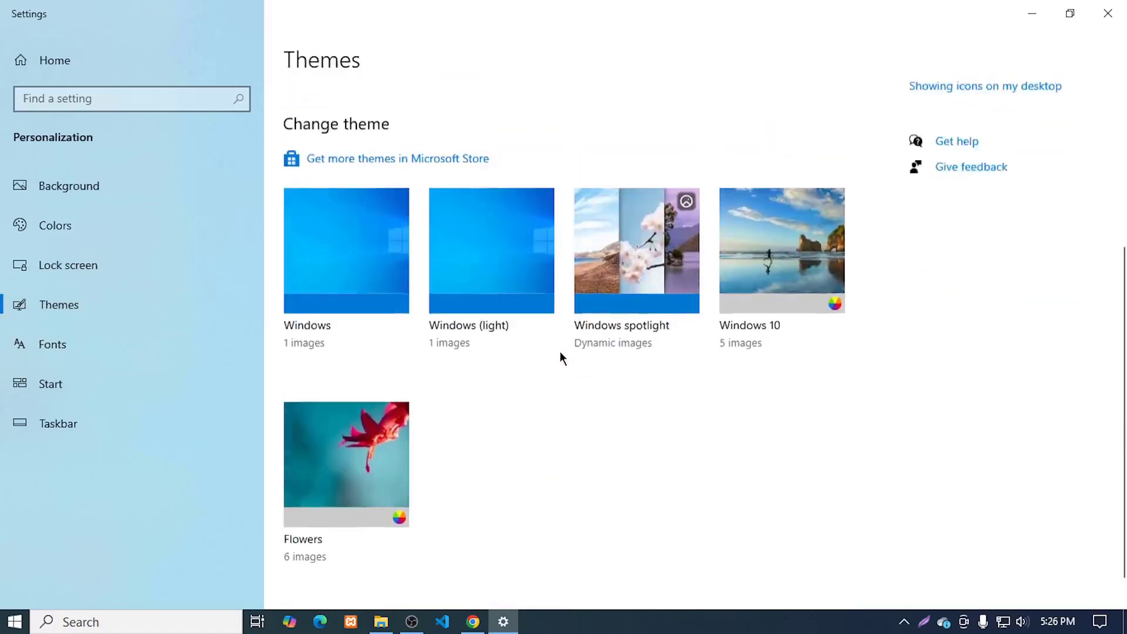
pyautogui.scroll(4, 558, 356)
pyautogui.scroll(-1, 540, 349)
pyautogui.scroll(1, 505, 340)
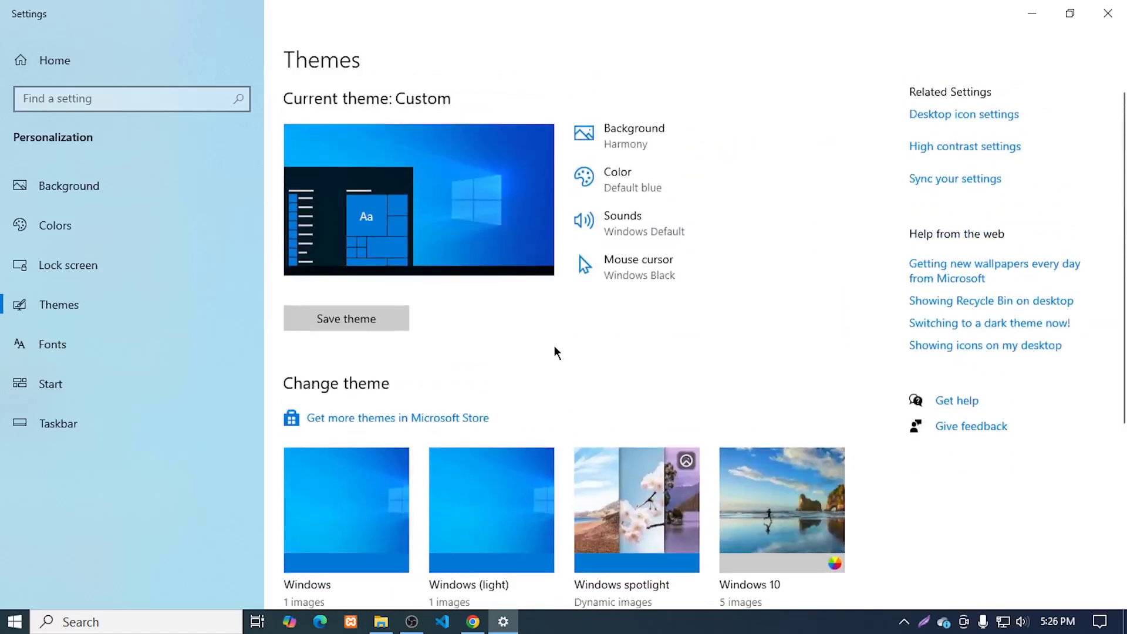
pyautogui.scroll(-4, 552, 349)
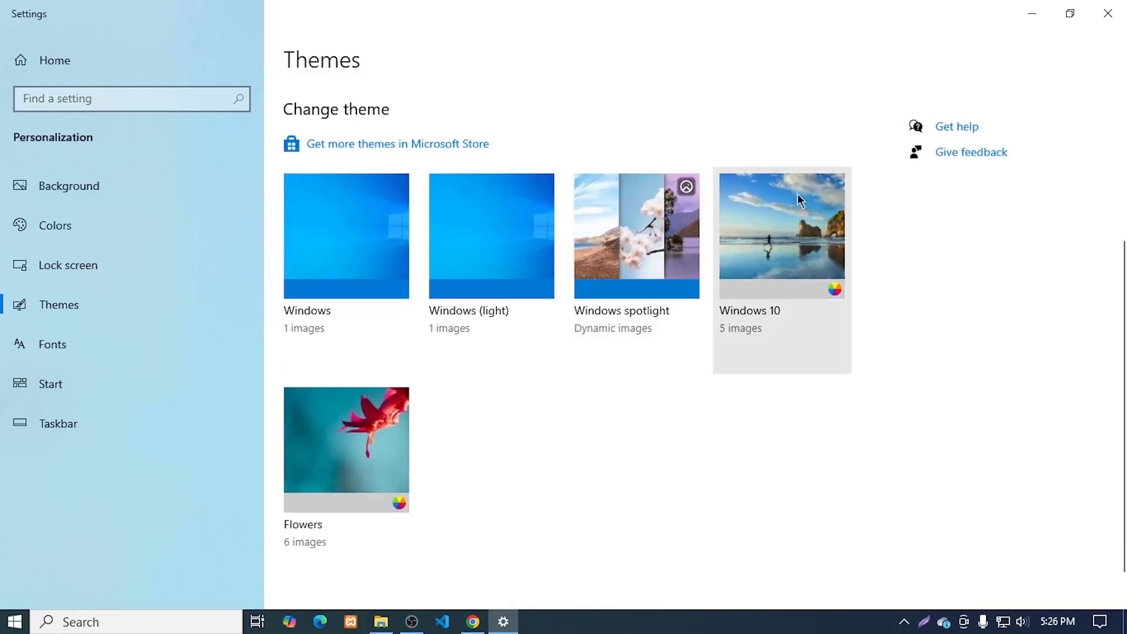
pyautogui.scroll(1, 577, 480)
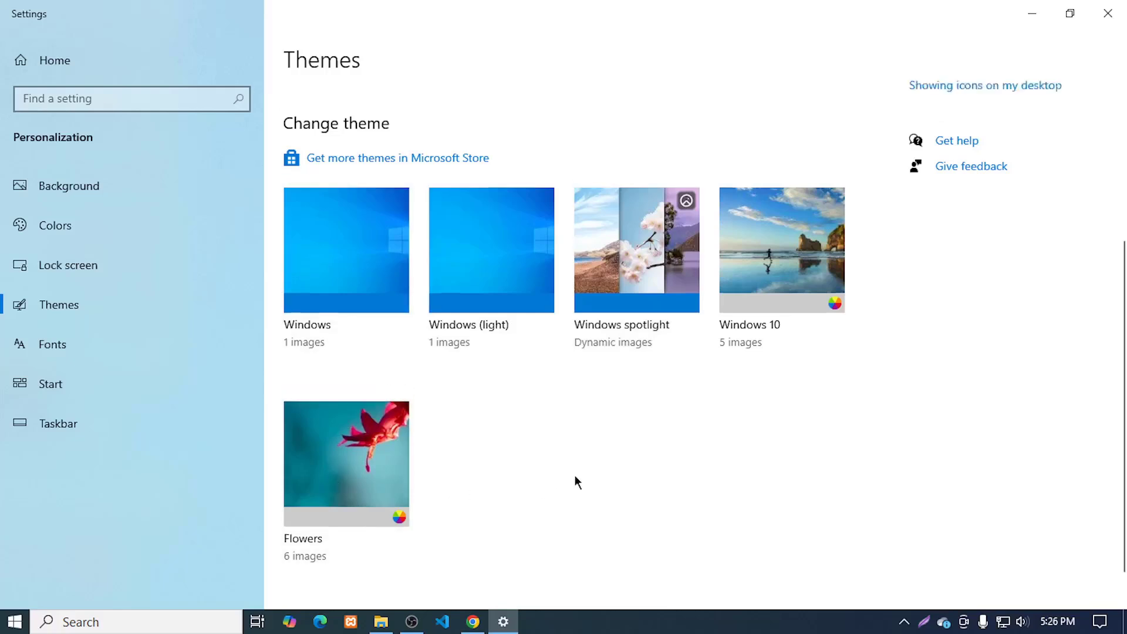
pyautogui.scroll(2, 572, 475)
pyautogui.scroll(-2, 563, 476)
pyautogui.scroll(4, 510, 446)
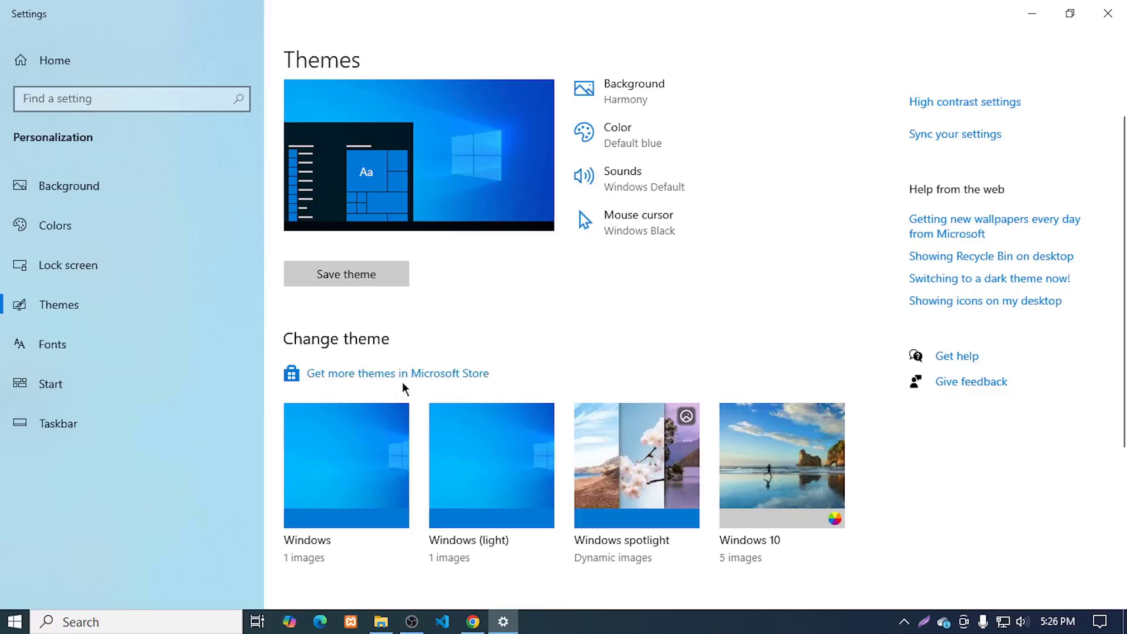
pyautogui.scroll(-3, 525, 347)
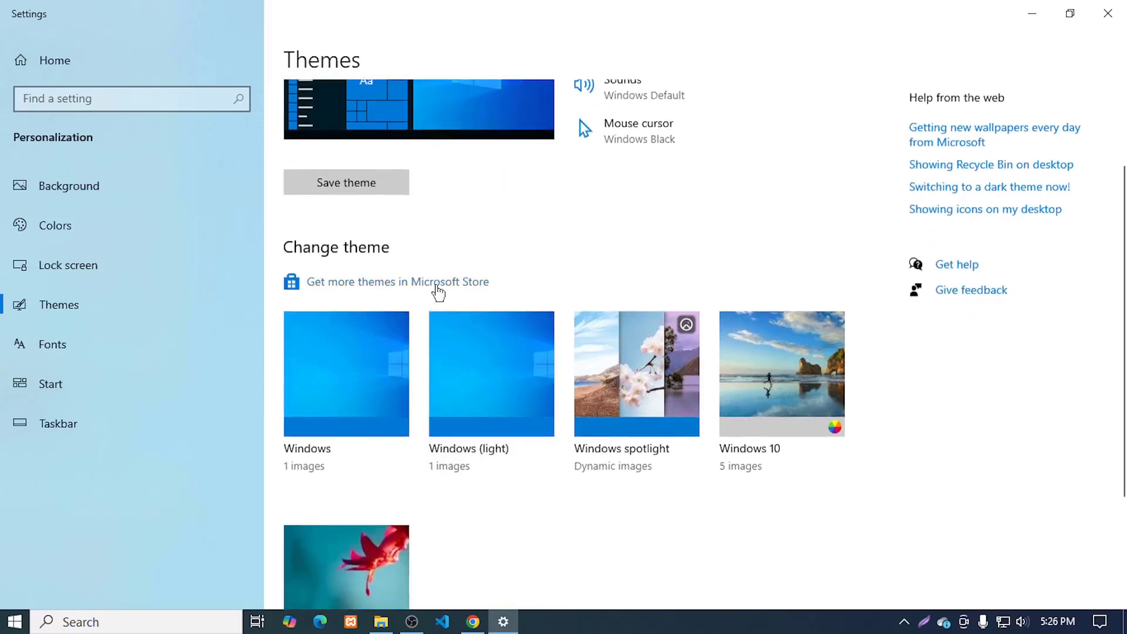
pyautogui.scroll(3, 628, 458)
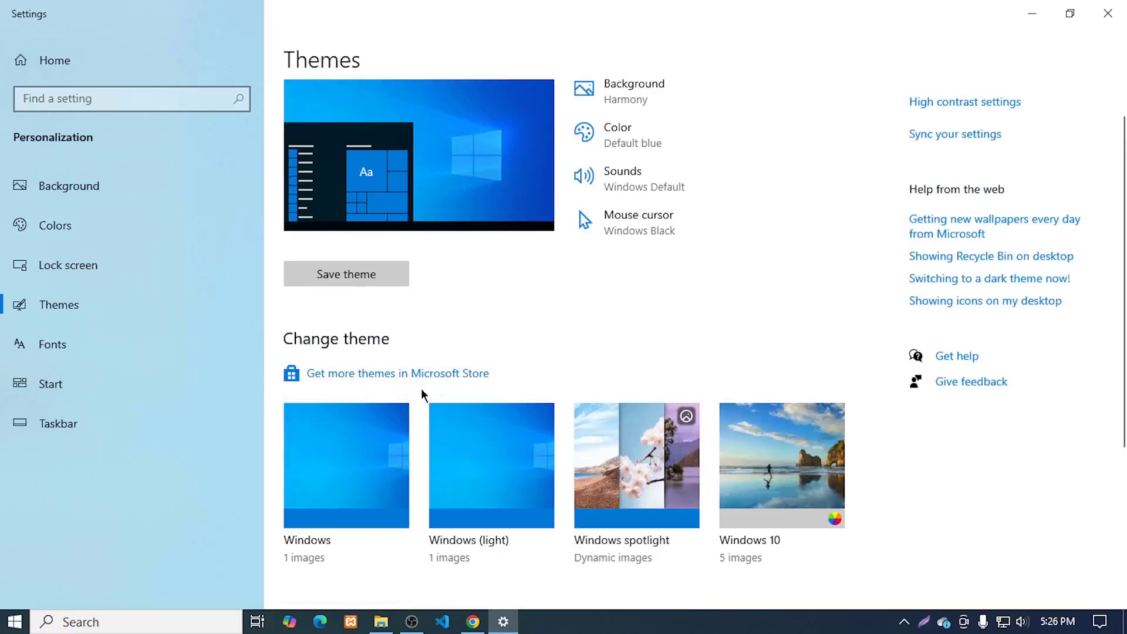
pyautogui.scroll(-5, 558, 368)
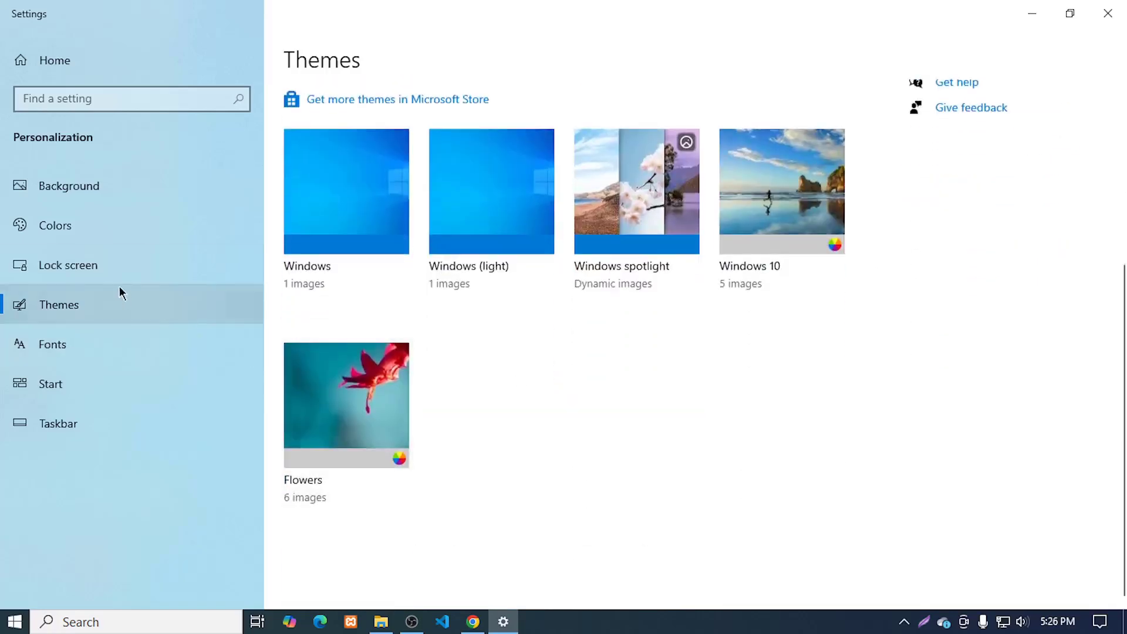
# Step: Review the Lock screen's background and app status options, and open the screen timeout settings
pyautogui.click(108, 275)
pyautogui.scroll(-3, 626, 432)
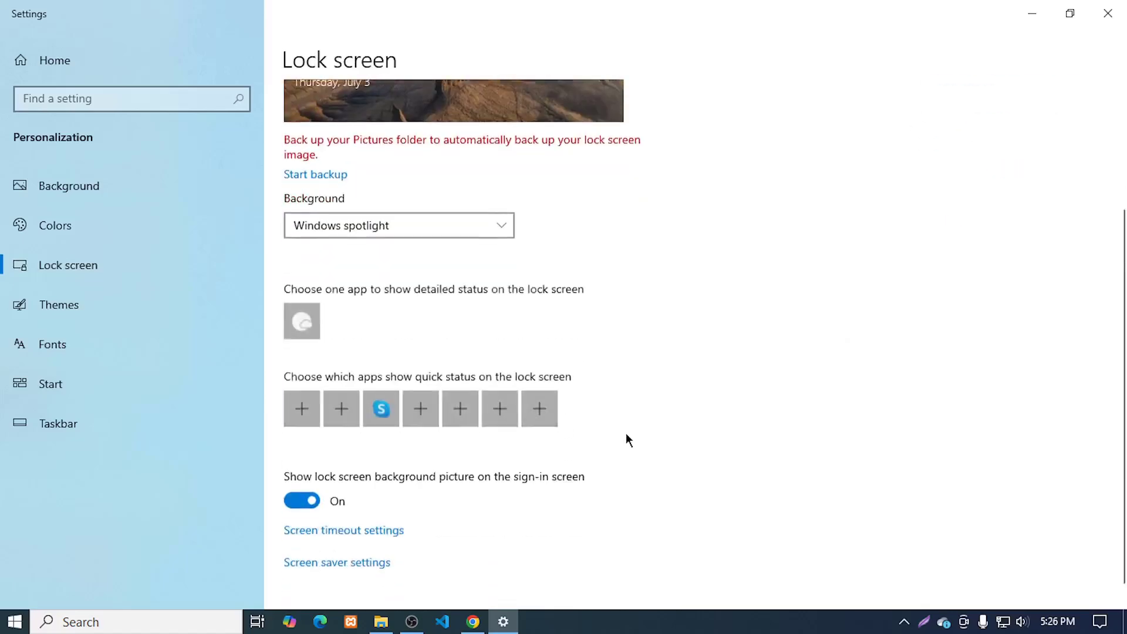
pyautogui.scroll(3, 624, 434)
pyautogui.scroll(-3, 625, 434)
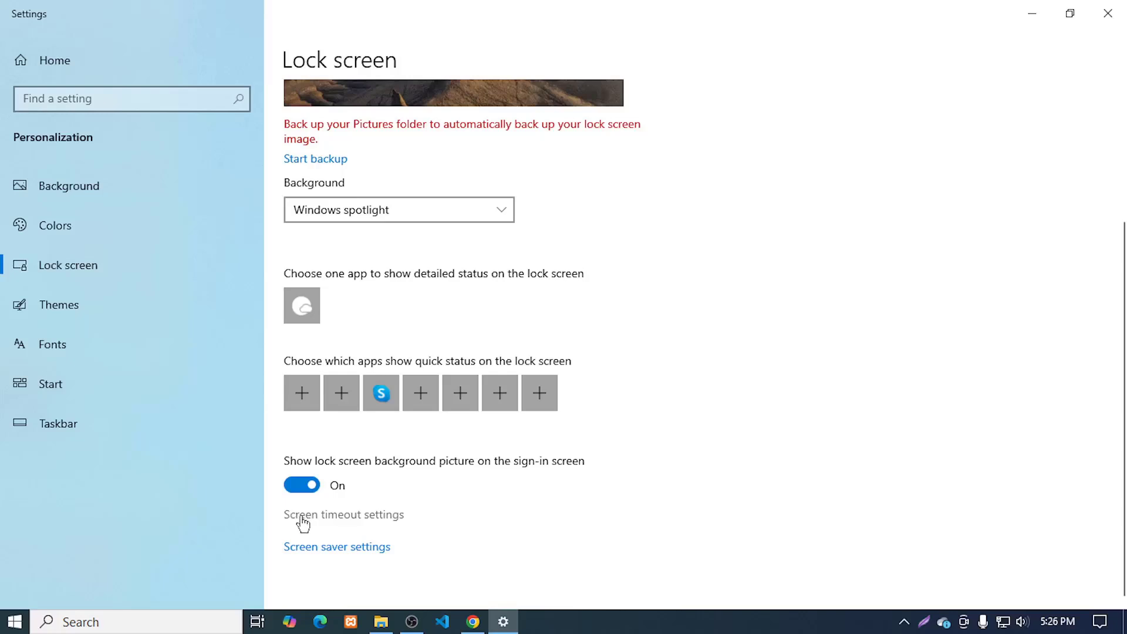
pyautogui.click(375, 521)
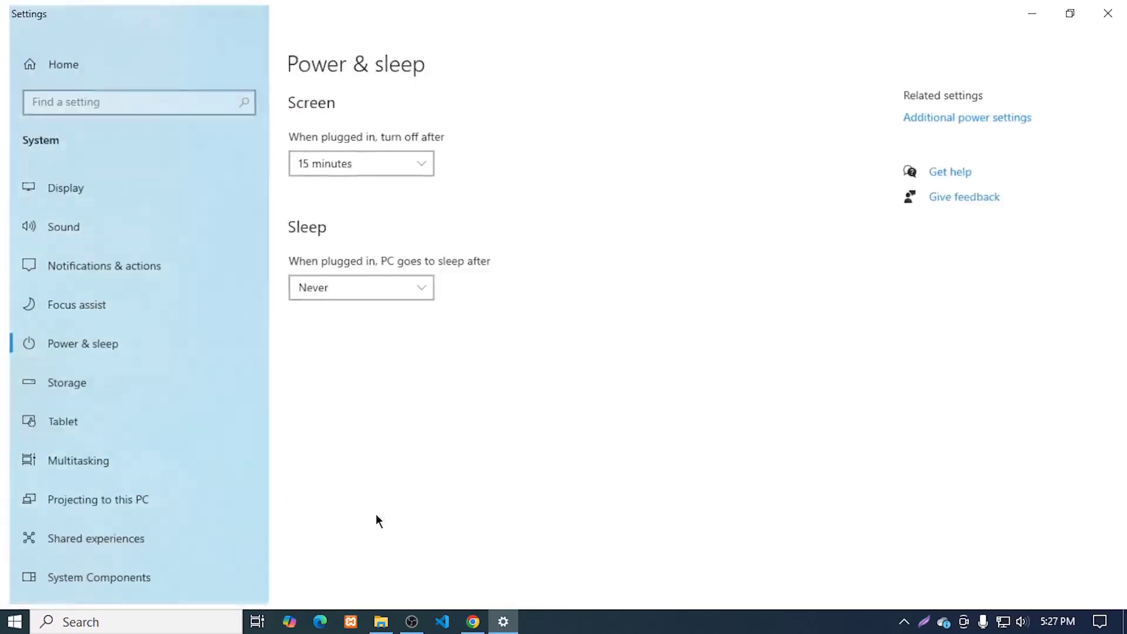
# Step: Examine the available delays for turning off the screen when plugged in
pyautogui.click(344, 169)
pyautogui.click(441, 167)
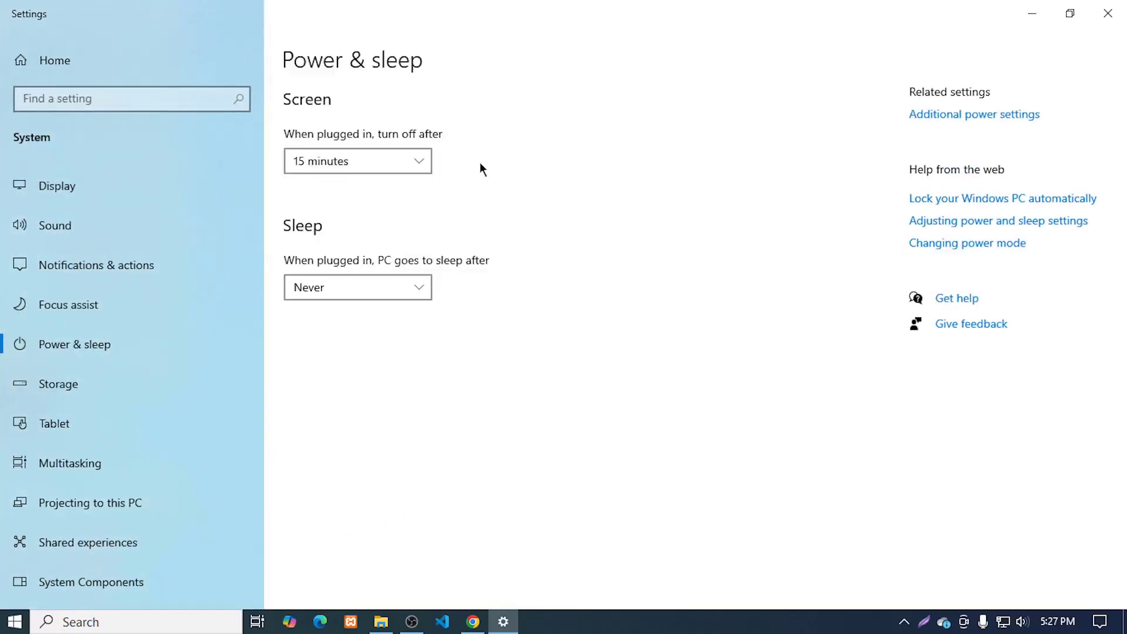
pyautogui.click(315, 164)
pyautogui.click(315, 164)
pyautogui.click(408, 161)
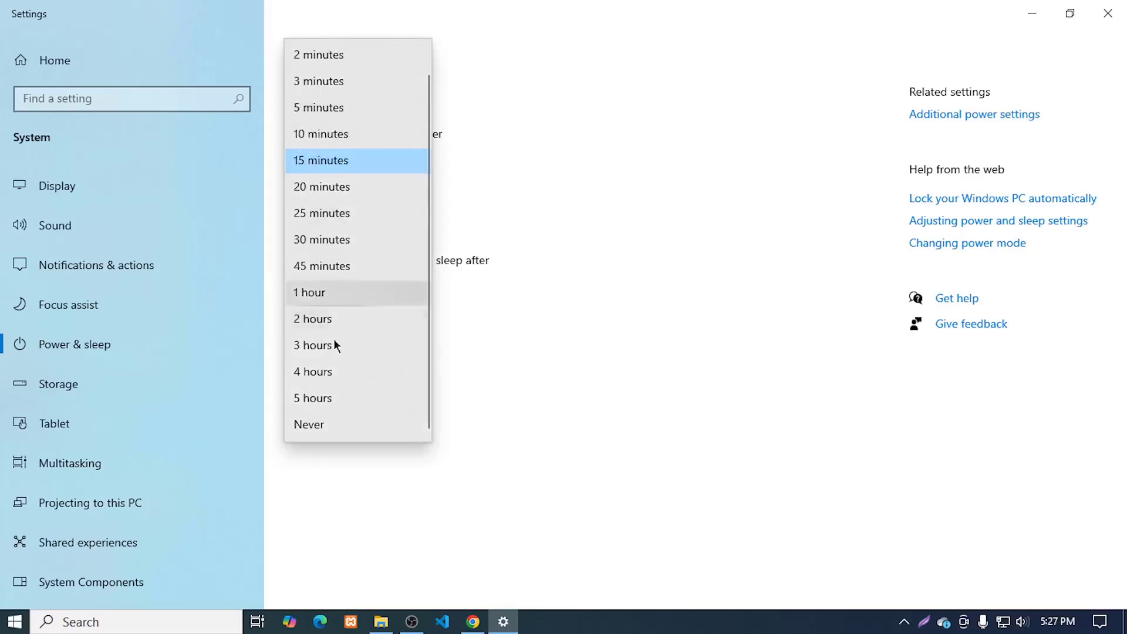
pyautogui.click(433, 313)
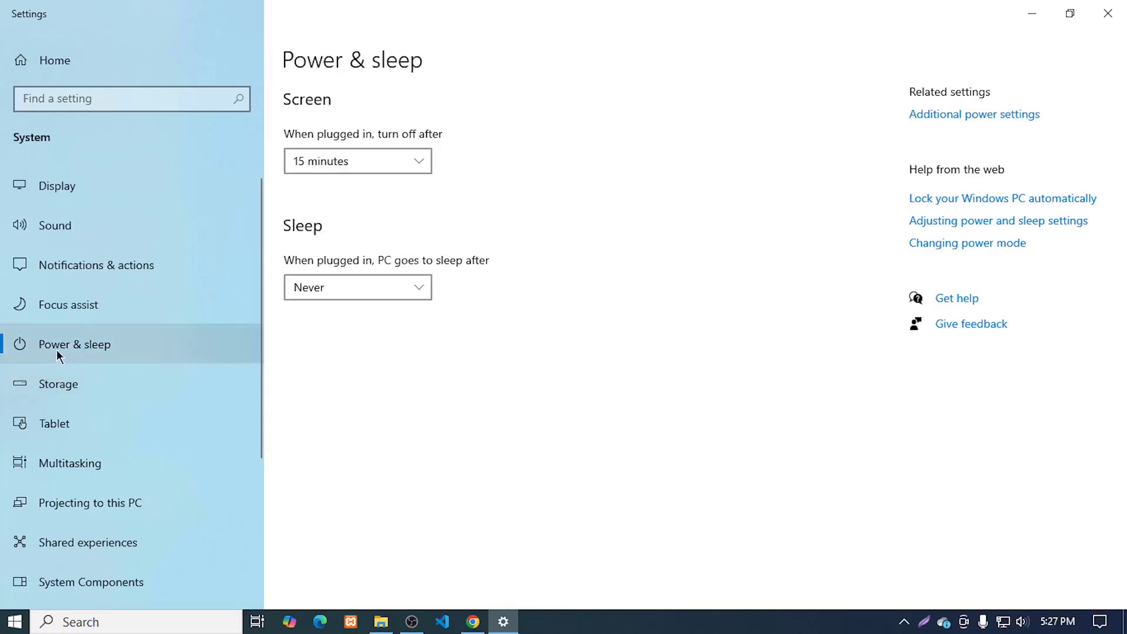
# Step: Set the PC to go to sleep after 30 minutes when plugged in
pyautogui.click(339, 296)
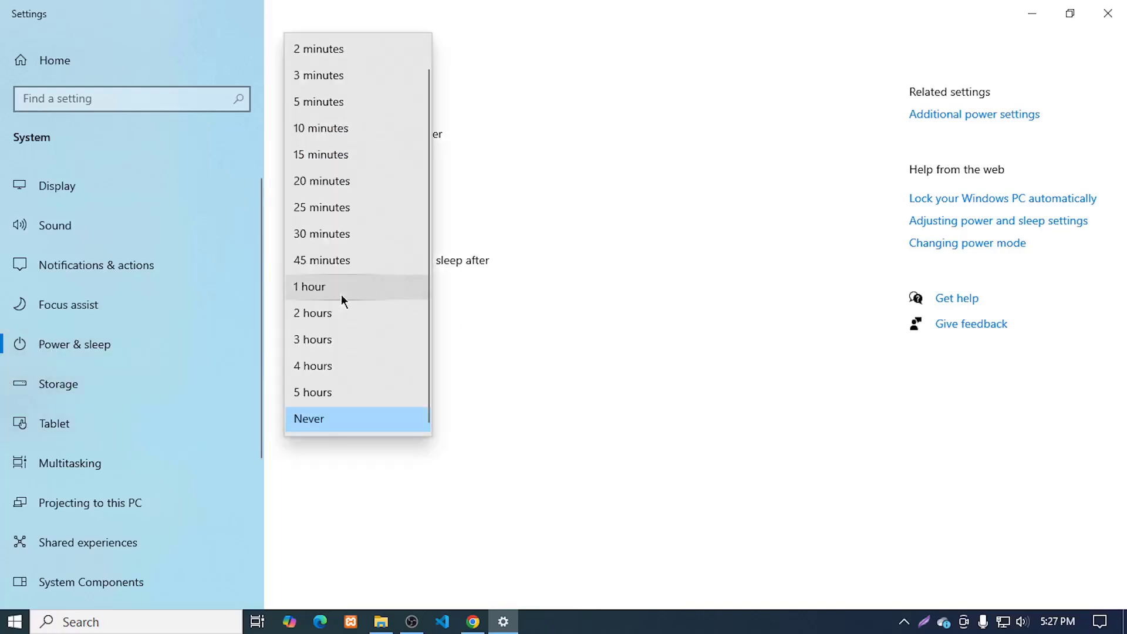
pyautogui.click(645, 341)
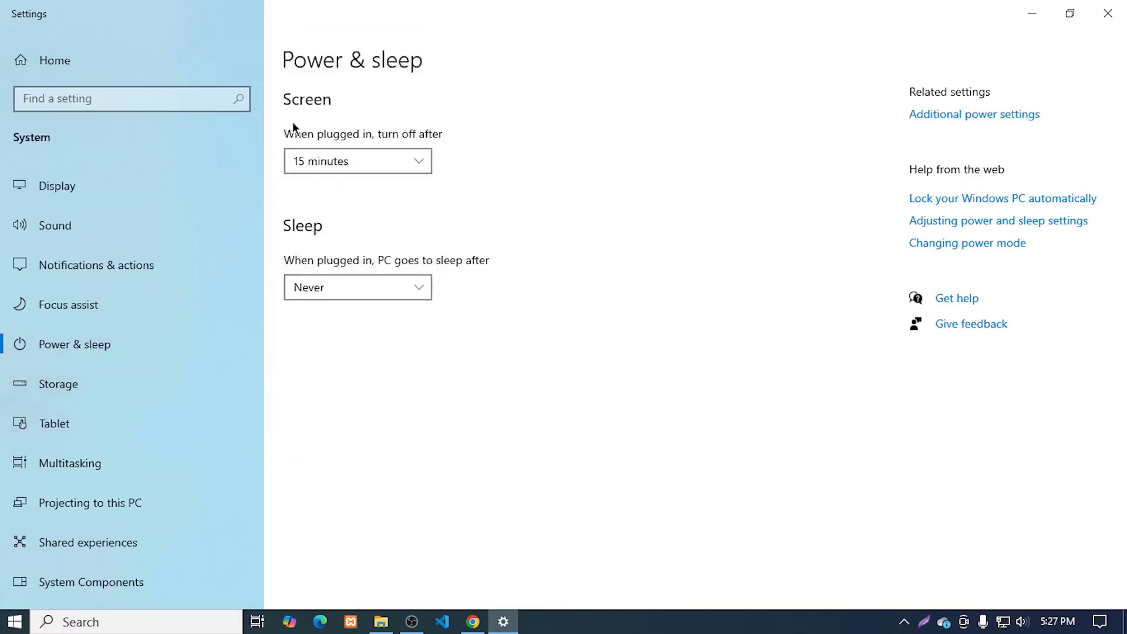
pyautogui.click(356, 284)
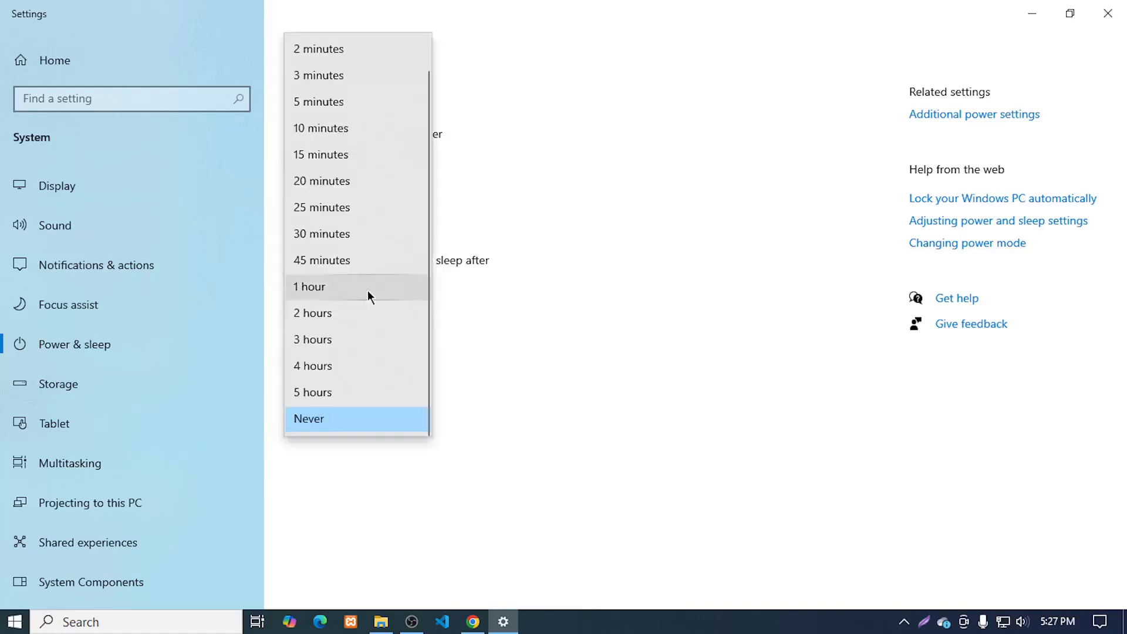
pyautogui.click(314, 235)
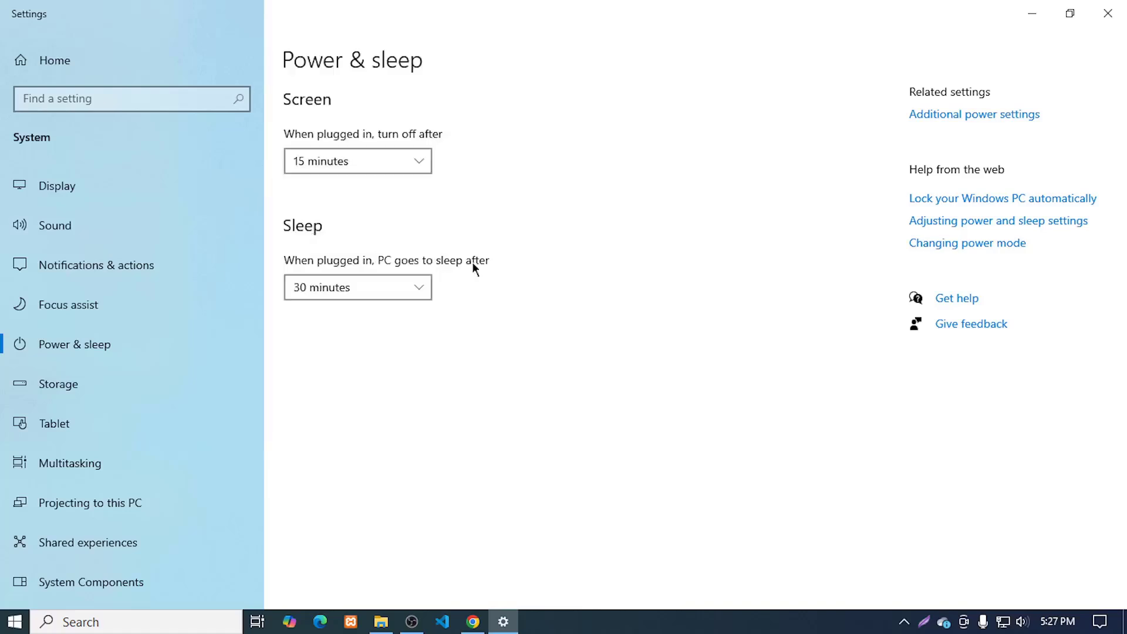
# Step: Look over the remaining System categories, then close the Settings window and refresh the desktop
pyautogui.scroll(-4, 108, 446)
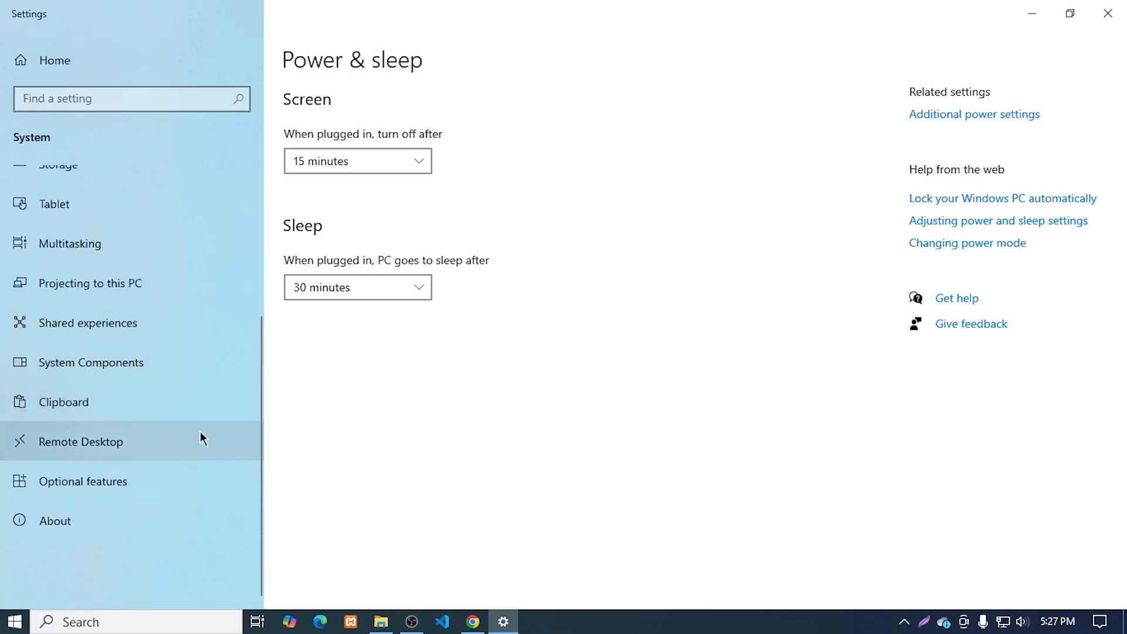
pyautogui.scroll(5, 122, 425)
pyautogui.click(1107, 13)
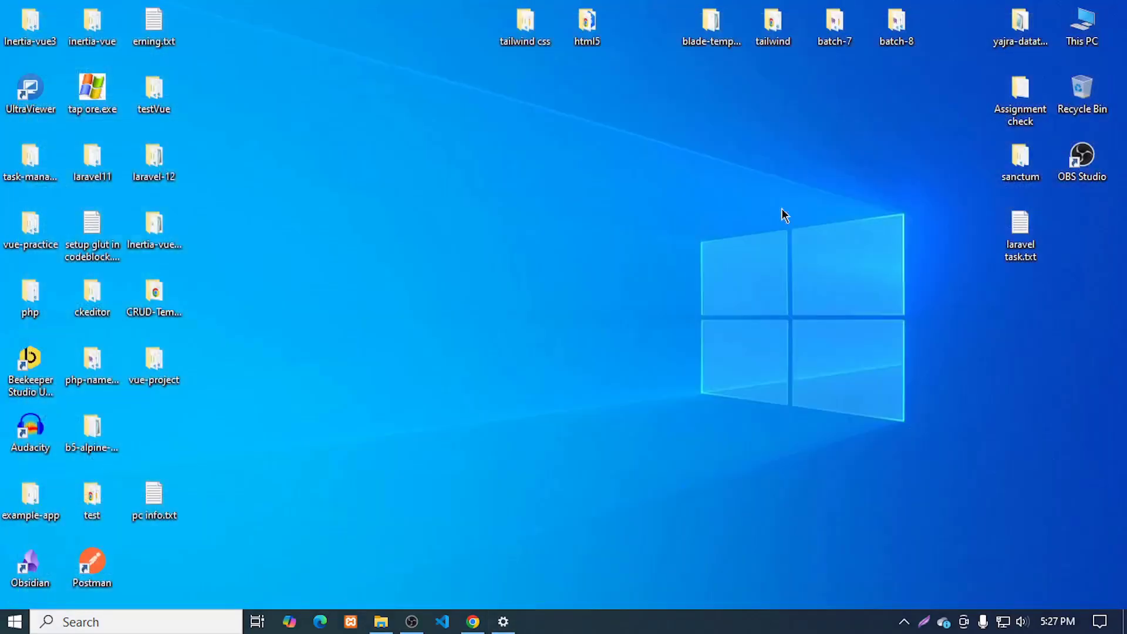
pyautogui.rightClick(583, 253)
pyautogui.click(643, 303)
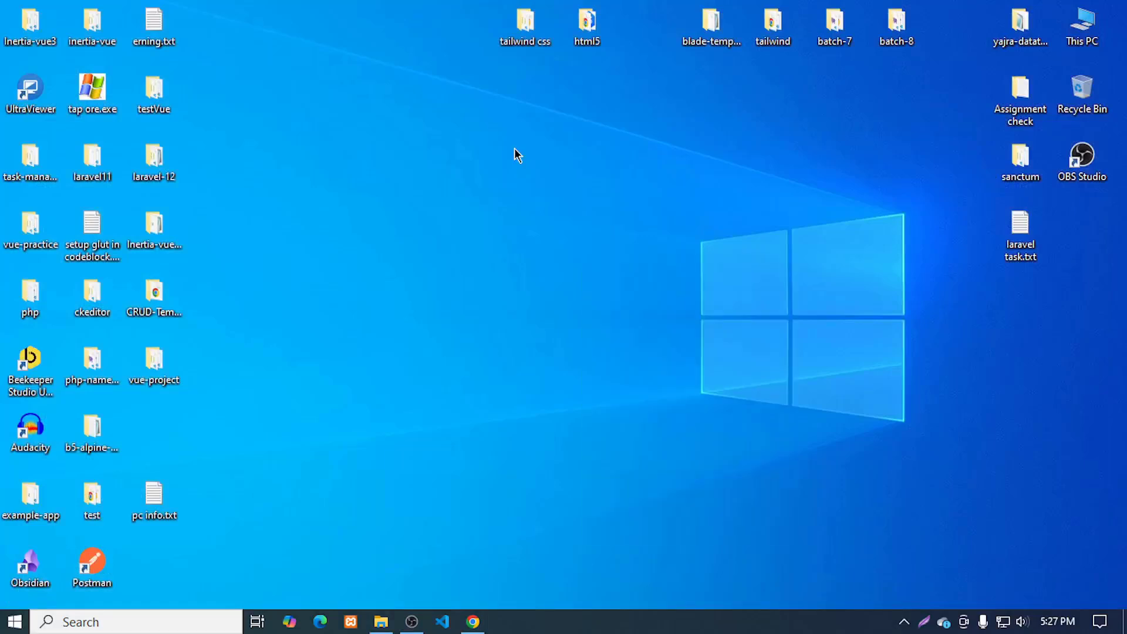